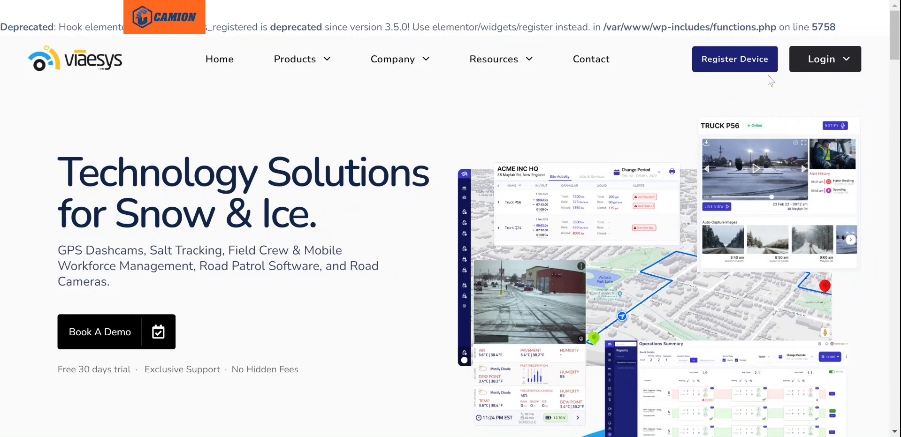
# - Go to the Register Device page from the Viaesys home page top bar
pyautogui.click(747, 62)
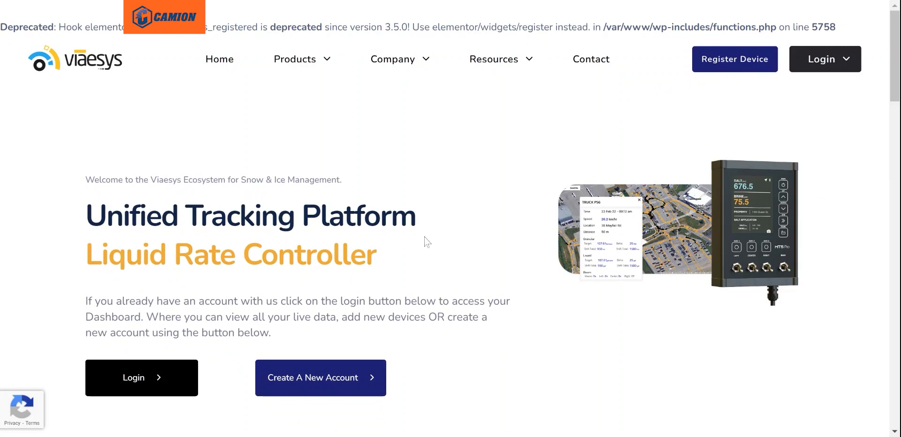
# - Submit a new-account registration for Enduraplas using autofilled company and contact details
pyautogui.click(331, 385)
pyautogui.click(276, 197)
pyautogui.press('Down')
pyautogui.press('Return')
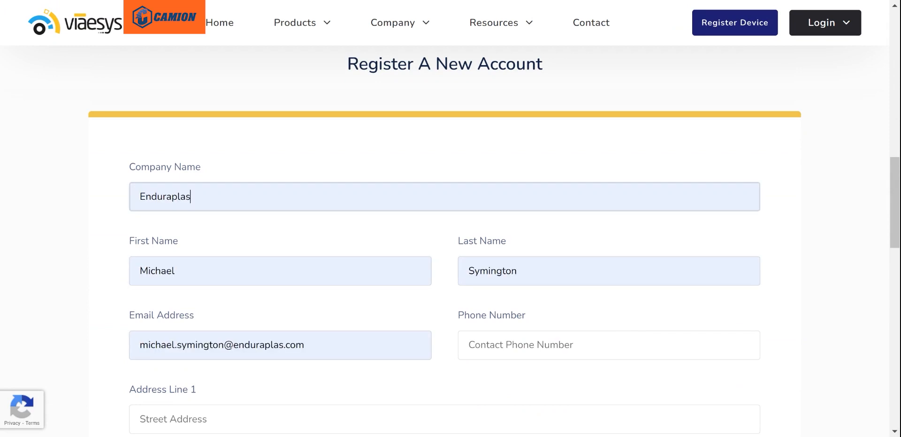
pyautogui.scroll(-6, 680, 299)
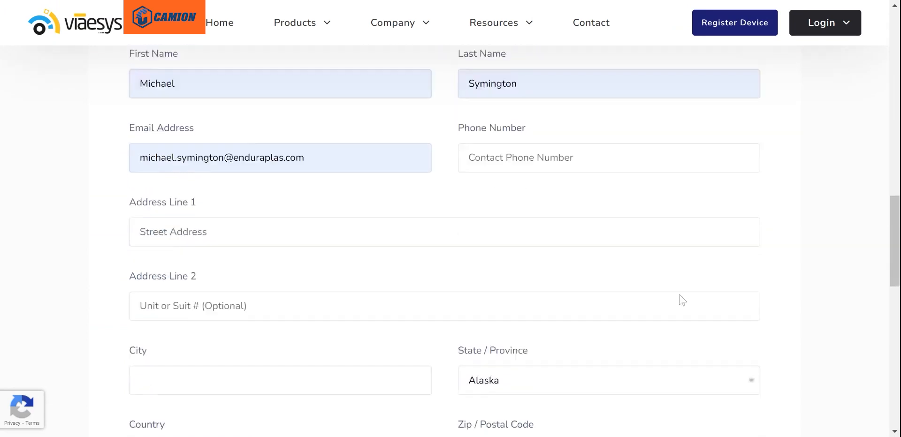
pyautogui.scroll(-4, 683, 300)
pyautogui.click(446, 375)
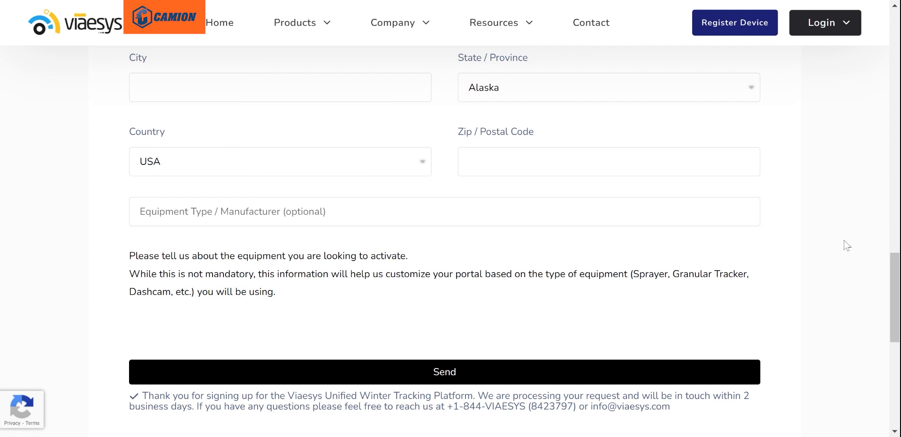
pyautogui.moveTo(846, 27)
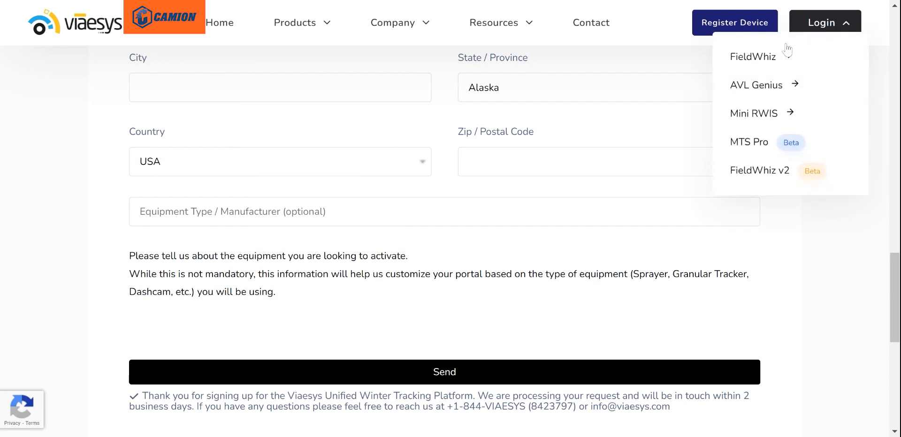
# - Log in to the MTS Pro portal with the saved demo email and password
pyautogui.click(756, 141)
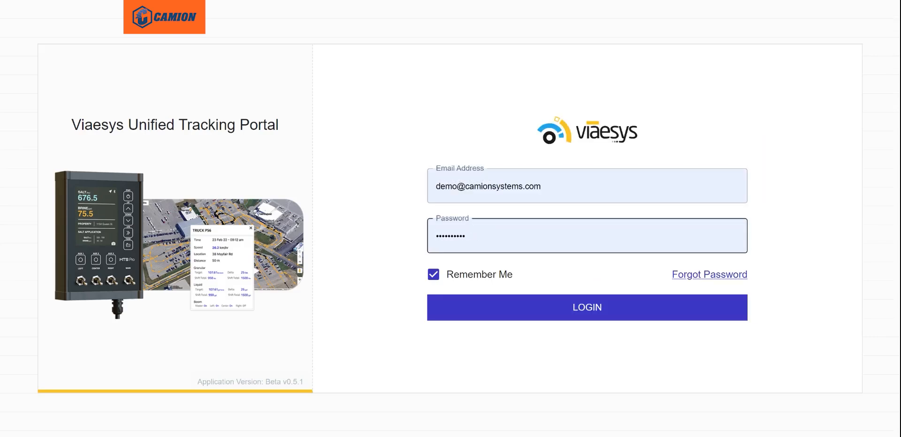
pyautogui.click(575, 309)
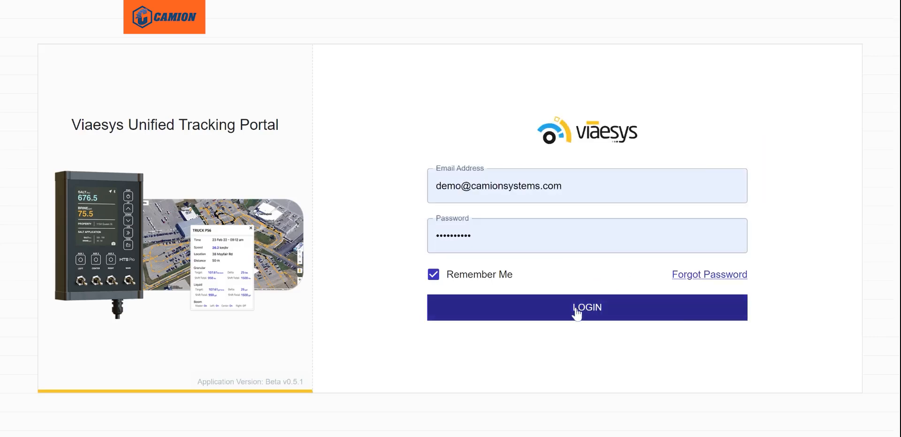
pyautogui.click(575, 311)
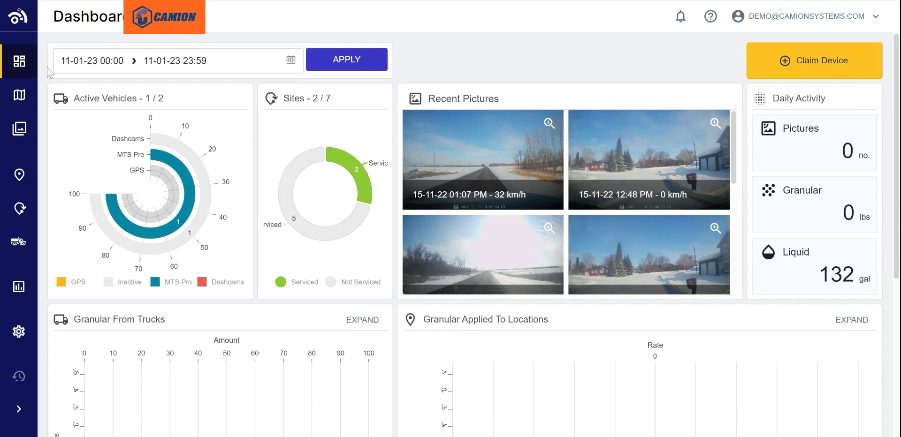
# - Show the Sites page listing all 7 sites from the sidebar
pyautogui.moveTo(18, 65)
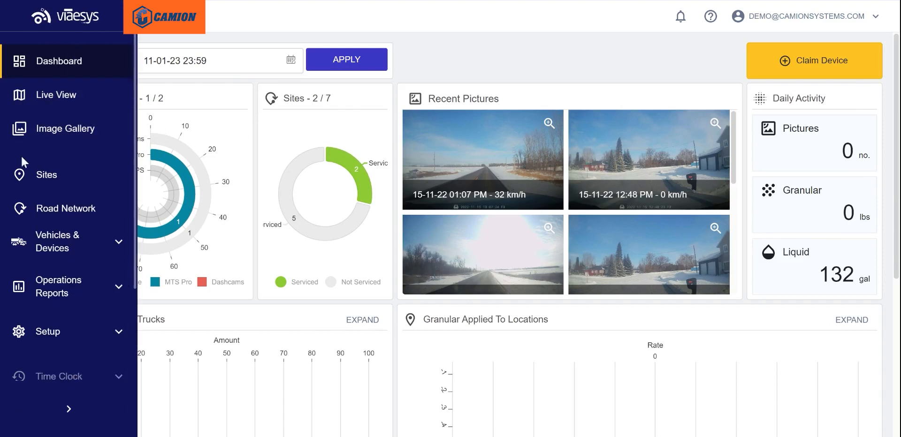
pyautogui.click(100, 180)
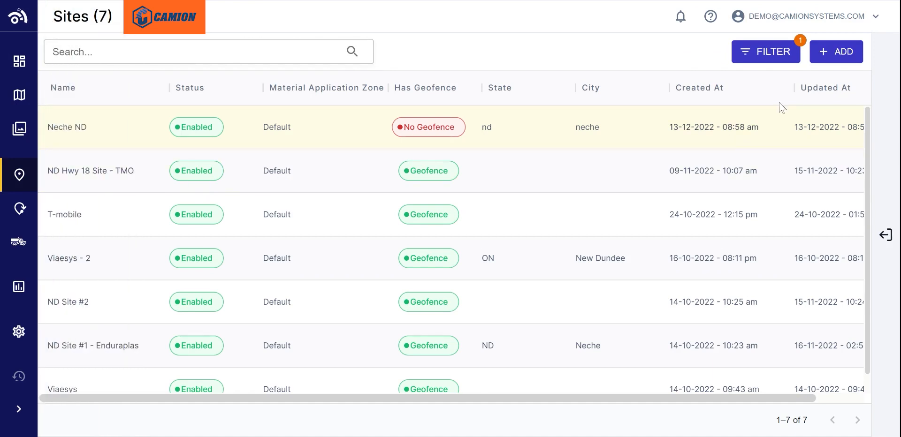
# - Add a new site named Camion and keep its status Enabled
pyautogui.click(844, 59)
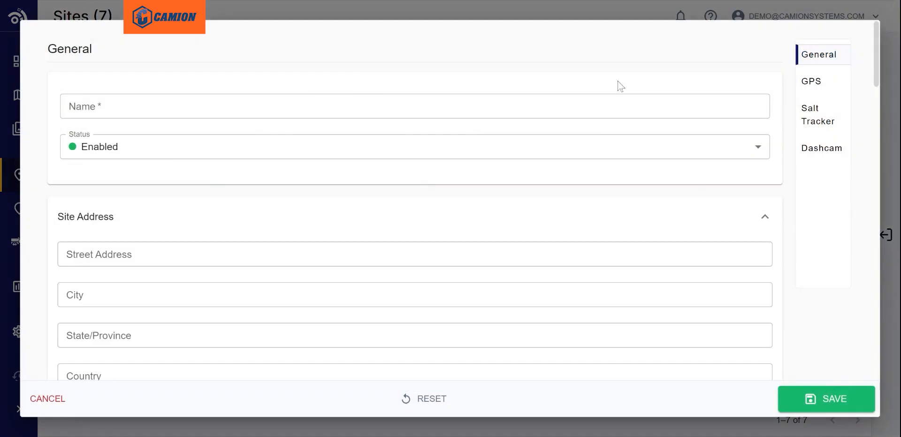
pyautogui.click(415, 106)
pyautogui.write('Camion')
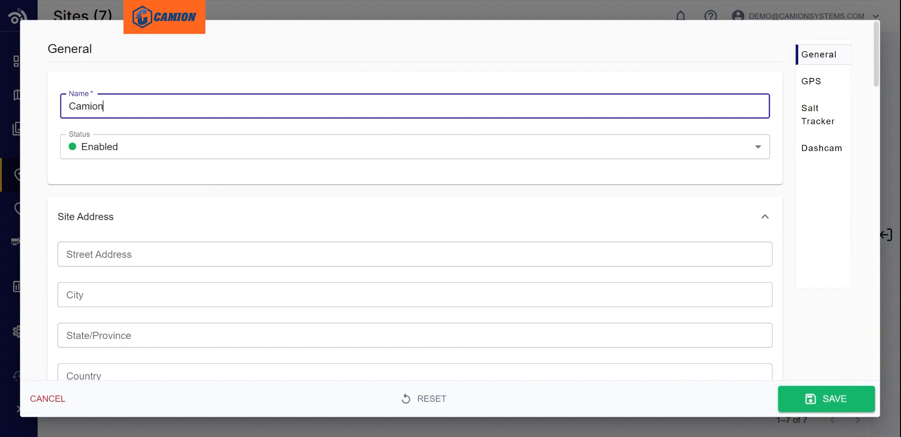
pyautogui.click(462, 152)
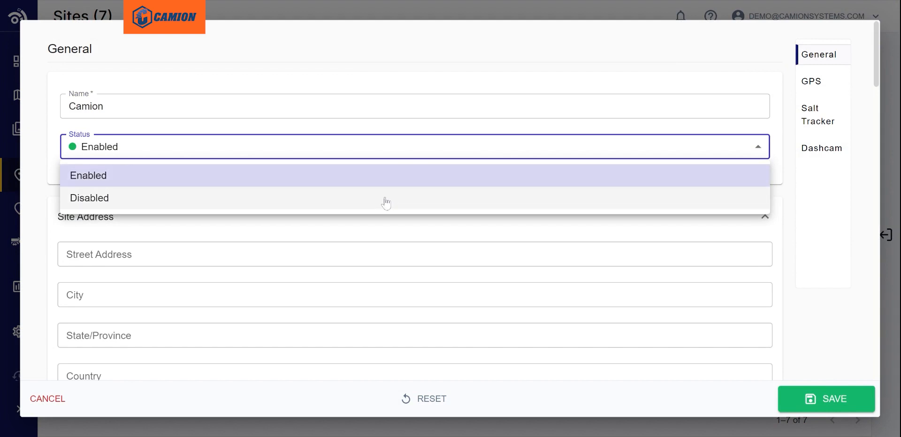
pyautogui.click(374, 182)
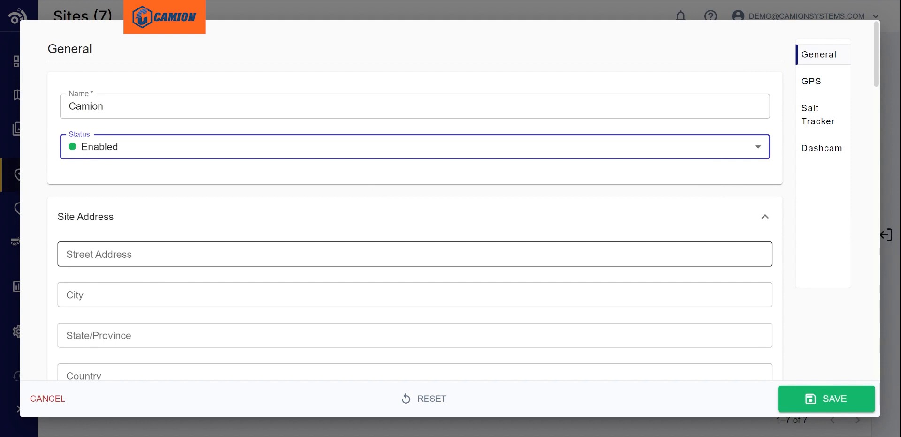
pyautogui.click(414, 255)
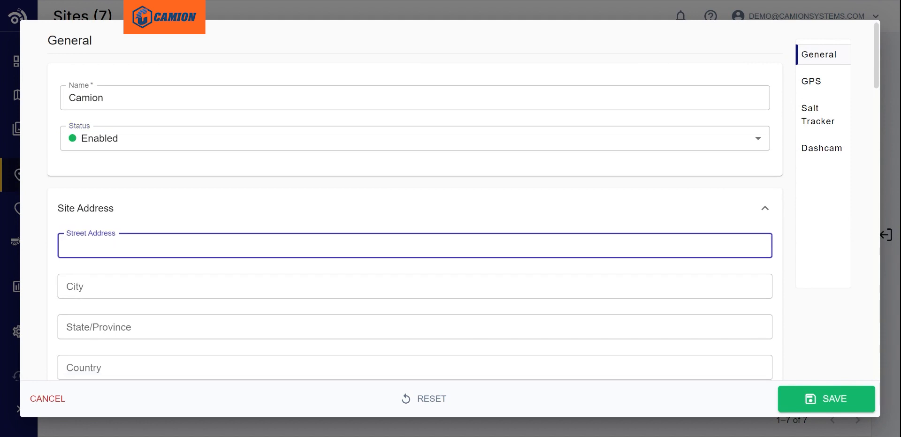
pyautogui.write('113 1st St')
pyautogui.press('Tab')
pyautogui.write('Neche')
pyautogui.press('Tab')
pyautogui.write('ND')
pyautogui.press('Tab')
pyautogui.press('Tab')
pyautogui.write('582')
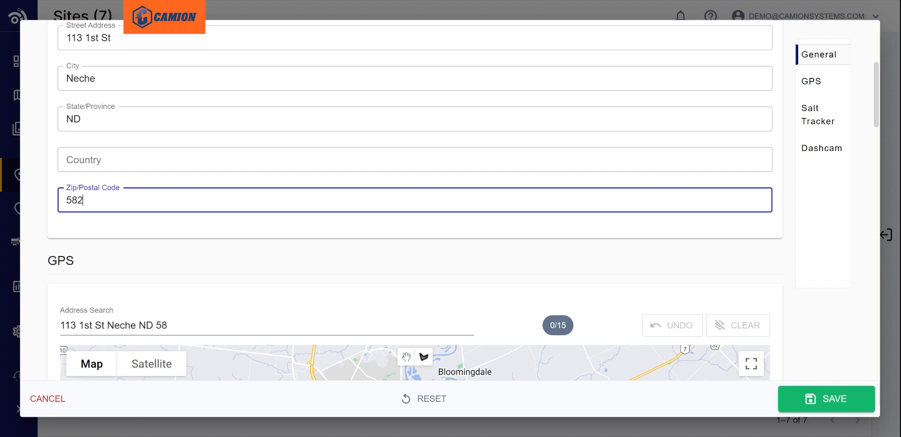
pyautogui.write('65')
pyautogui.press('Tab')
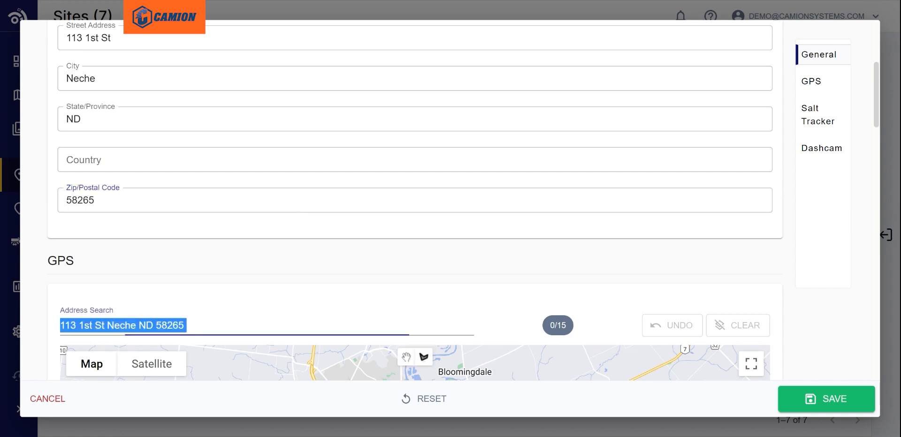
# - Locate the Camion address on satellite imagery and draw a triangular geofence around the Enduraplas lot
pyautogui.click(132, 350)
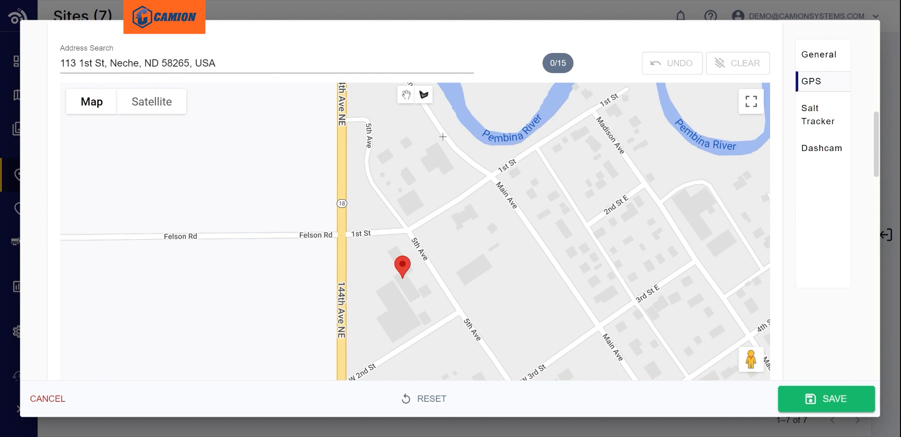
pyautogui.click(151, 102)
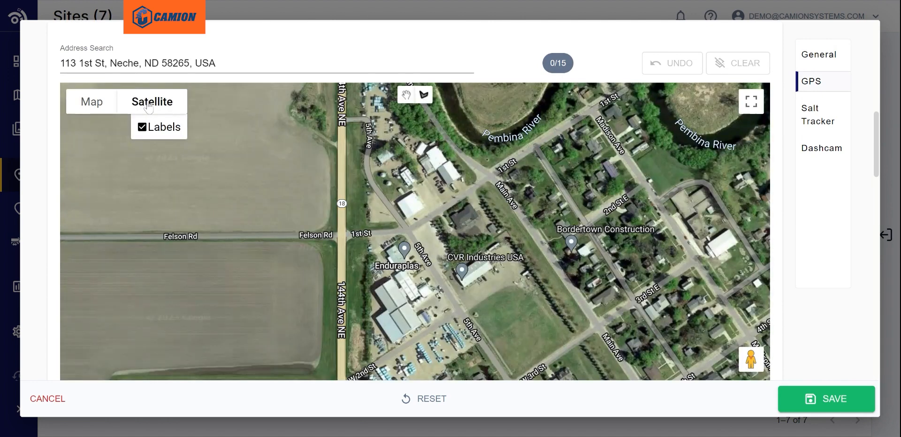
pyautogui.click(424, 94)
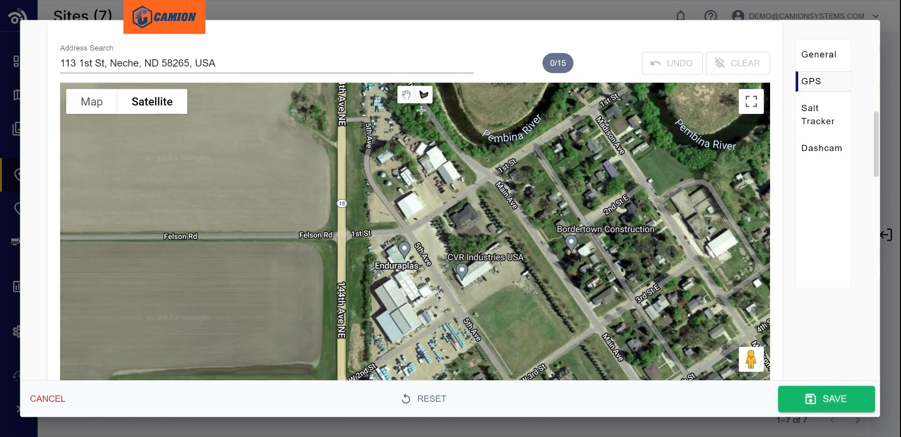
pyautogui.scroll(-1, 371, 258)
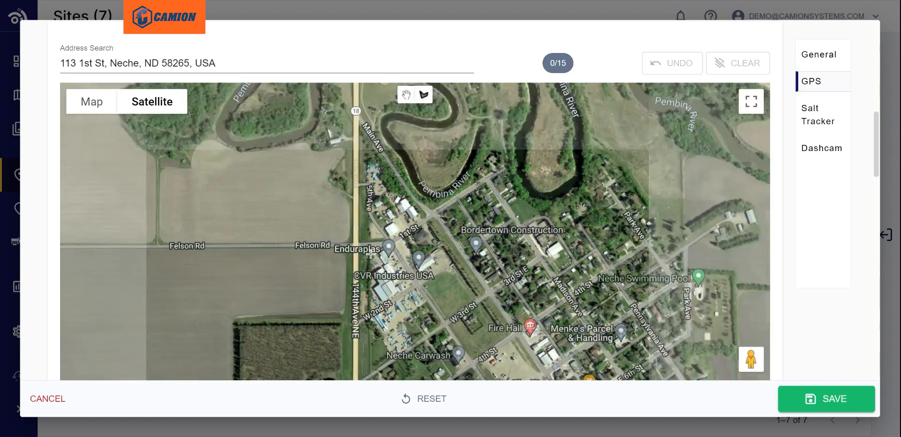
pyautogui.click(356, 375)
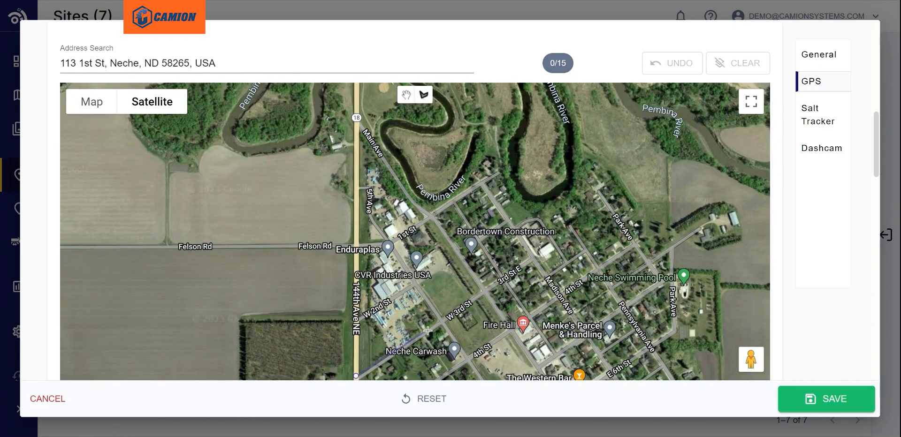
pyautogui.click(441, 321)
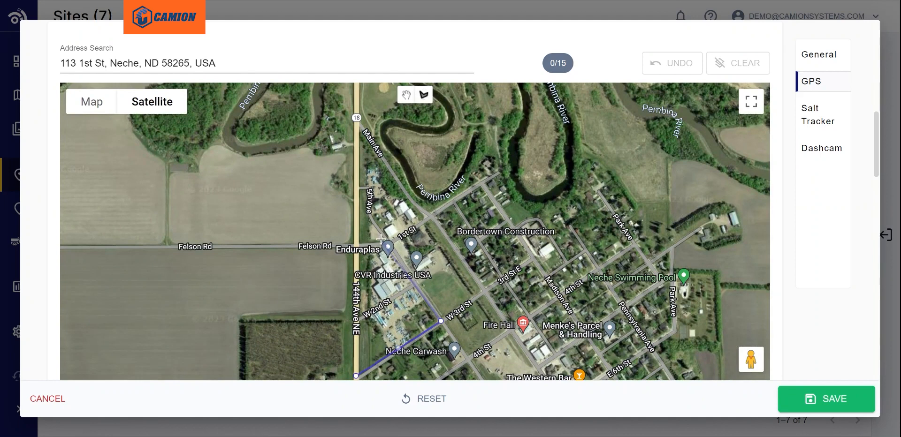
pyautogui.click(357, 189)
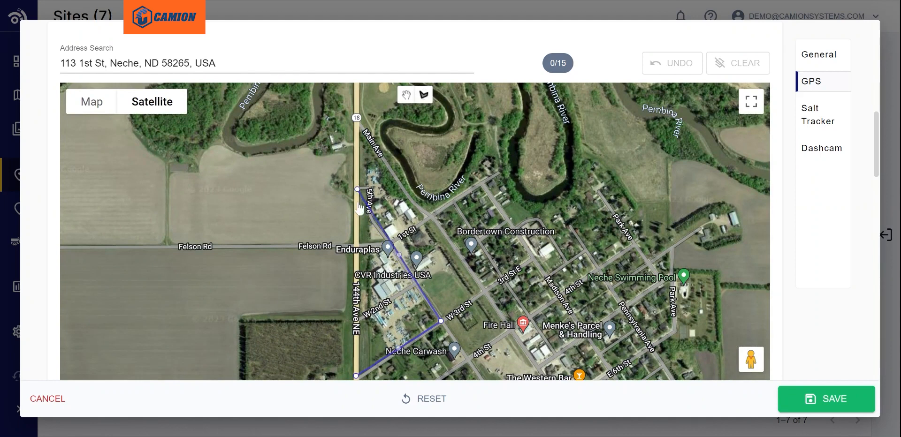
pyautogui.click(356, 375)
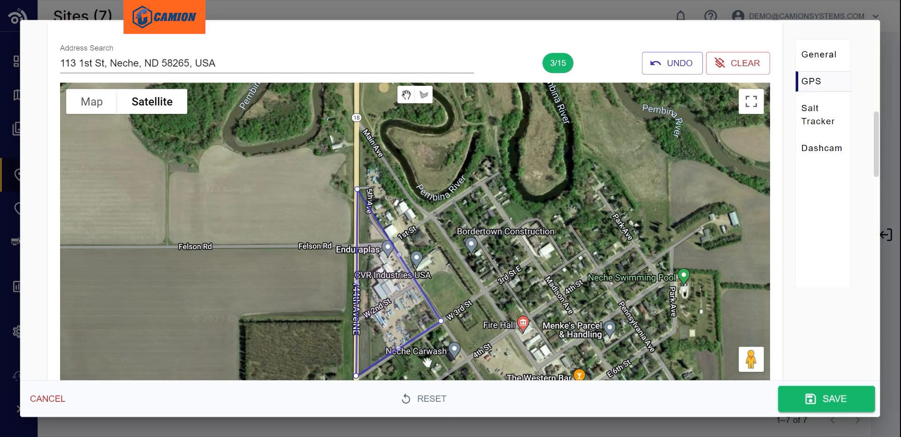
pyautogui.moveTo(443, 203); pyautogui.dragTo(439, 166)
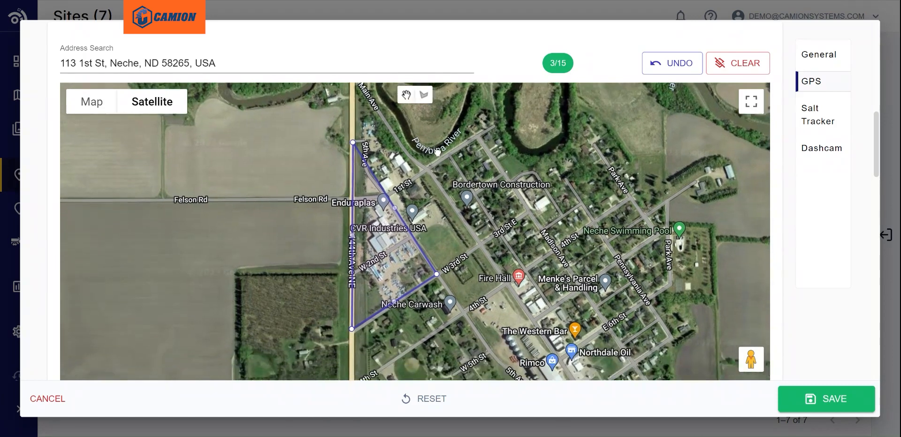
pyautogui.scroll(2, 387, 238)
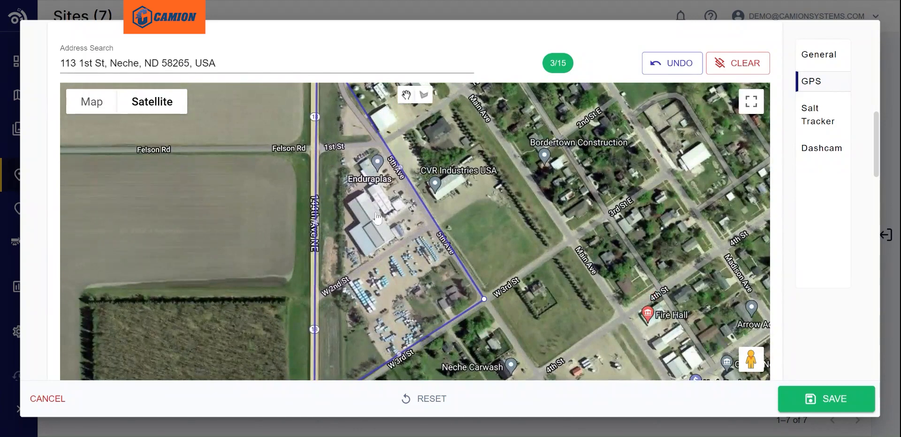
pyautogui.moveTo(469, 201); pyautogui.dragTo(498, 161)
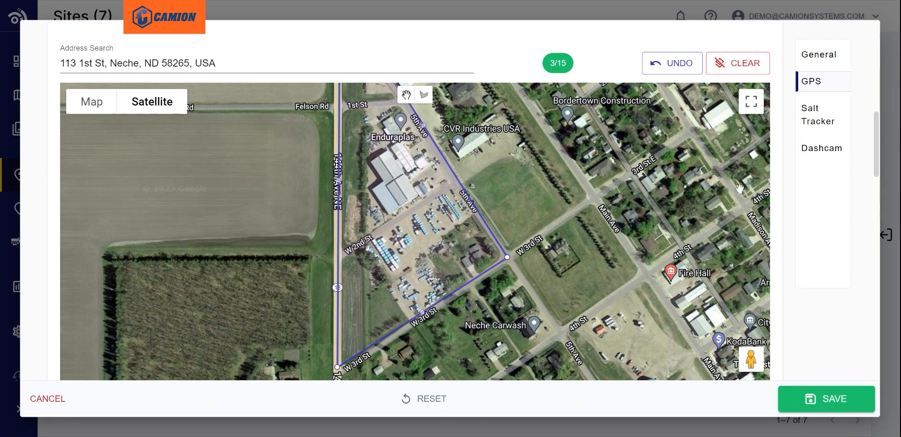
pyautogui.click(821, 117)
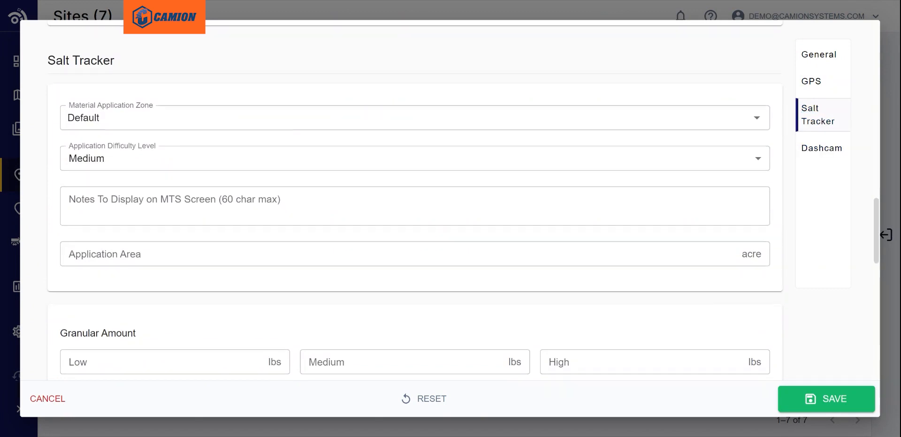
pyautogui.scroll(-1, 415, 197)
pyautogui.scroll(-1, 415, 203)
pyautogui.scroll(-1, 657, 293)
pyautogui.scroll(-5, 657, 294)
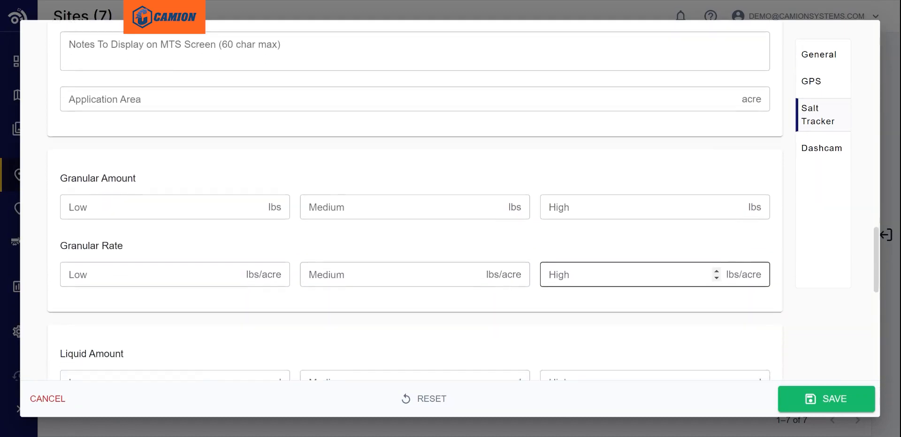
pyautogui.click(276, 171)
pyautogui.press('Tab')
pyautogui.press('Tab')
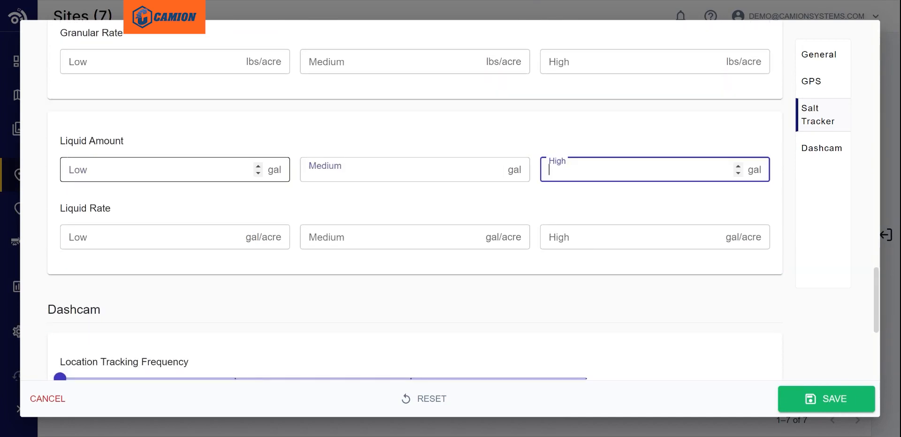
pyautogui.press('Tab')
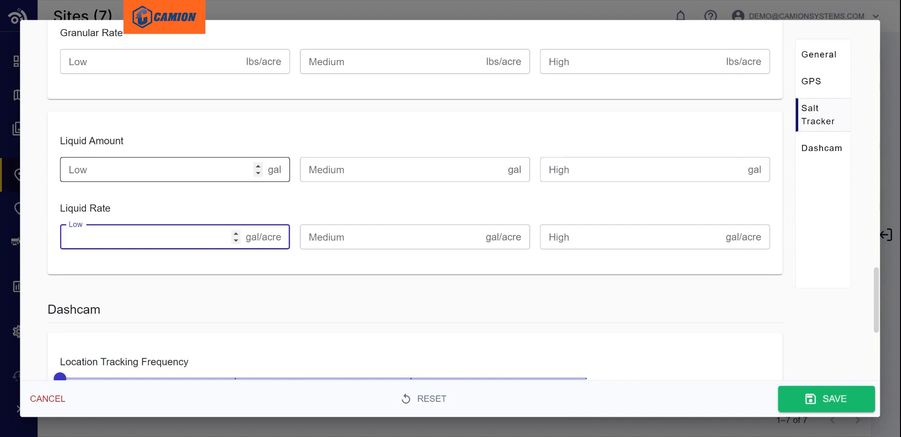
pyautogui.press('Tab')
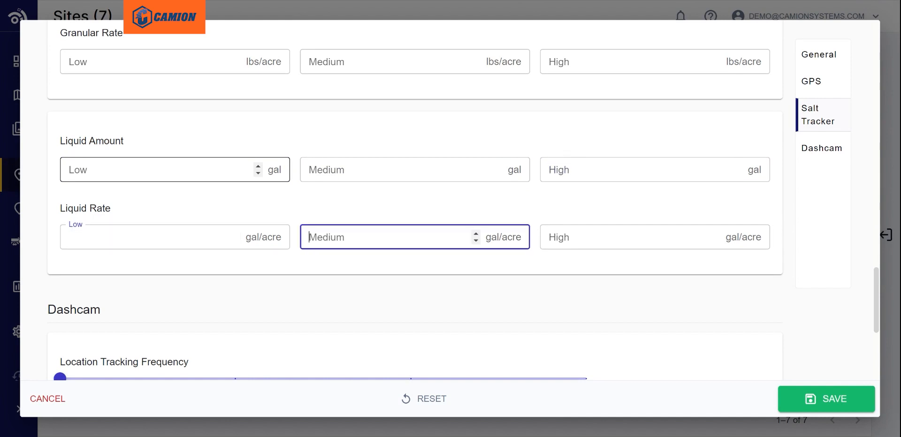
pyautogui.press('Tab')
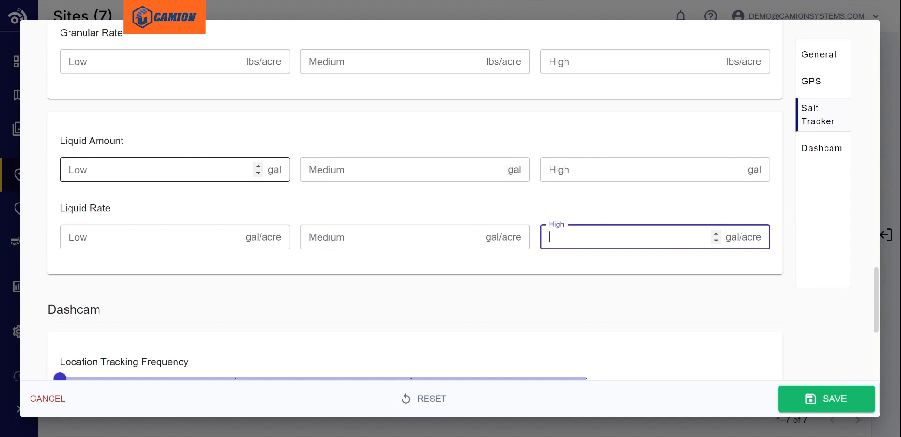
# - In the Camion site's Dashcam section, enter Hello as Message In and Goodbye as Message Out
pyautogui.scroll(-3, 212, 175)
pyautogui.scroll(-2, 212, 174)
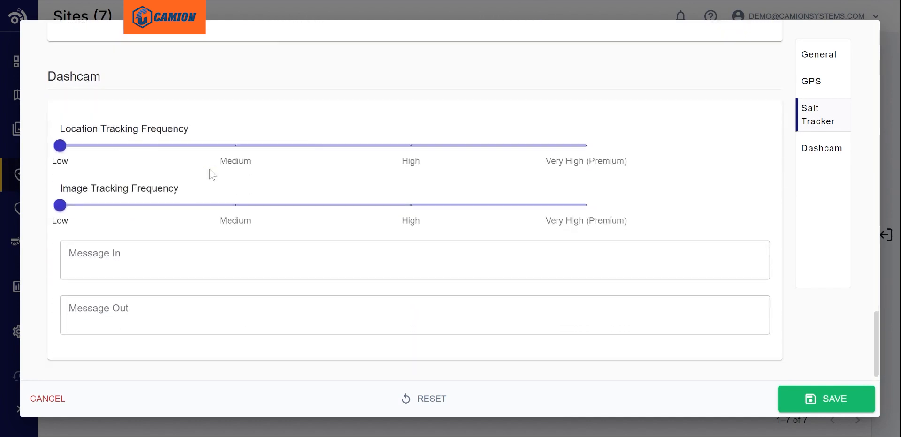
pyautogui.click(170, 256)
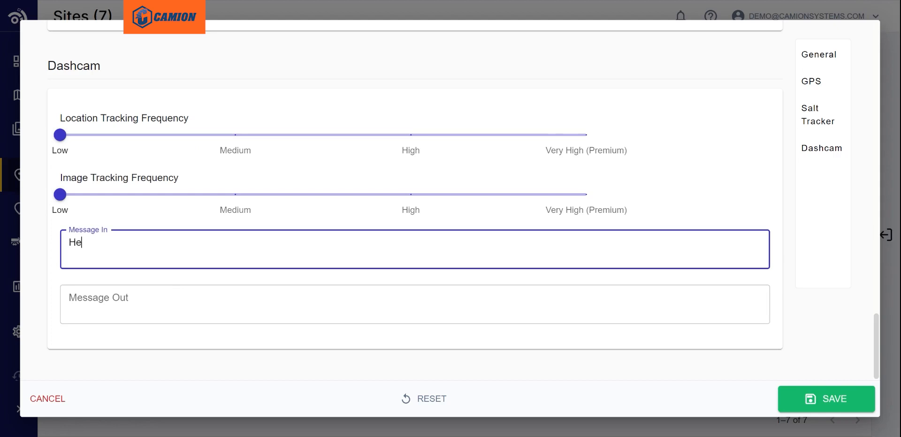
pyautogui.press('Tab')
pyautogui.write('G')
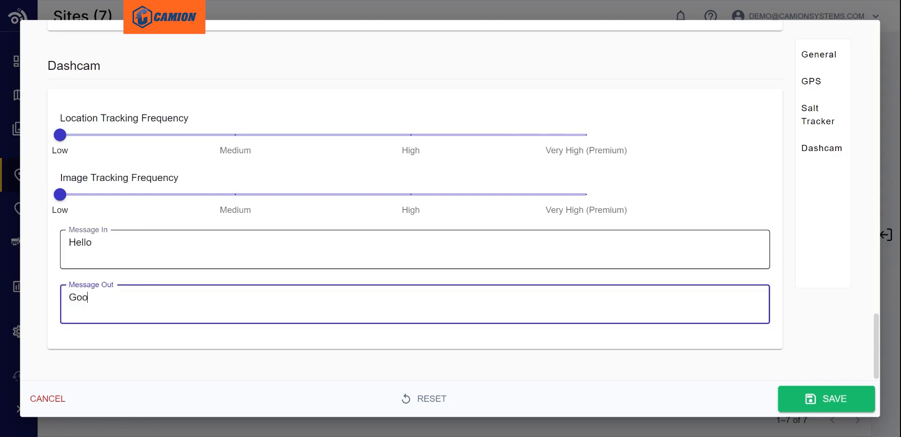
pyautogui.press('Tab')
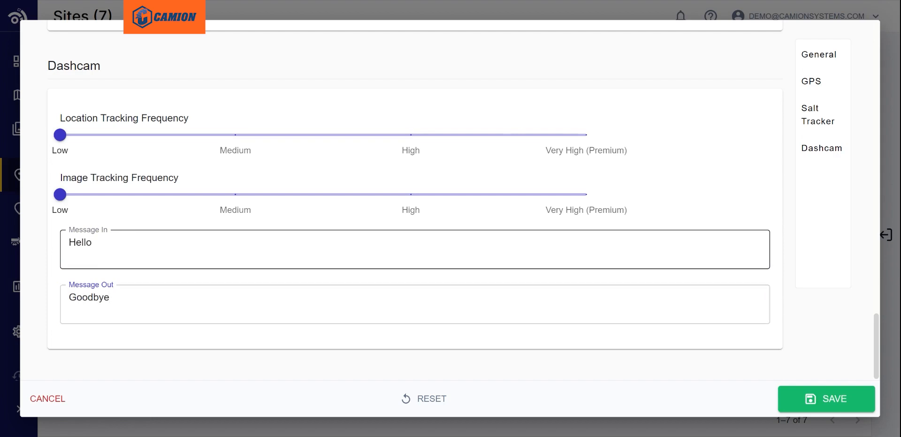
pyautogui.press('Tab')
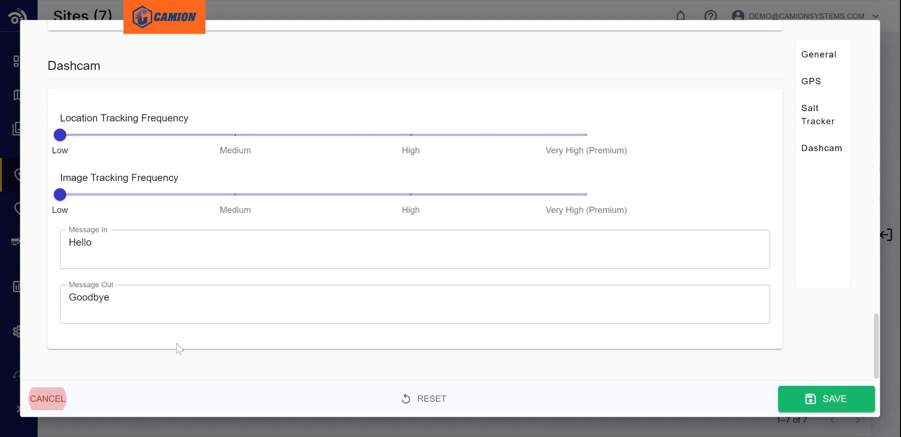
# - Cancel the Camion site form without saving and go to Vehicles under Vehicles & Devices
pyautogui.click(49, 399)
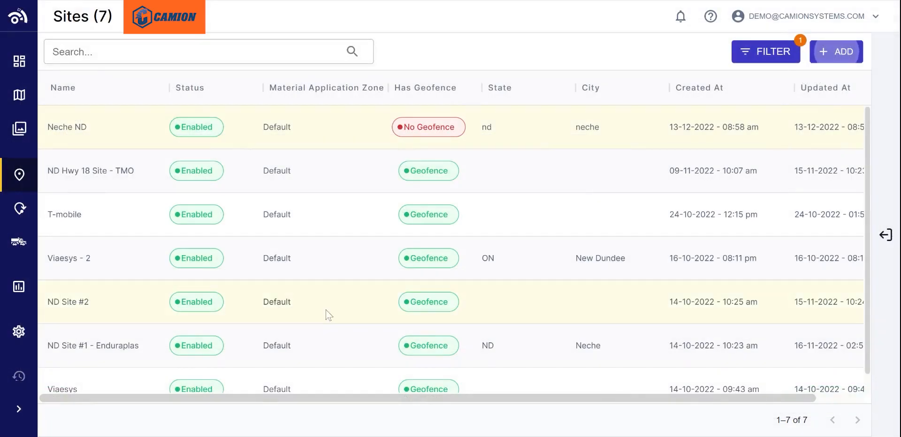
pyautogui.moveTo(9, 94)
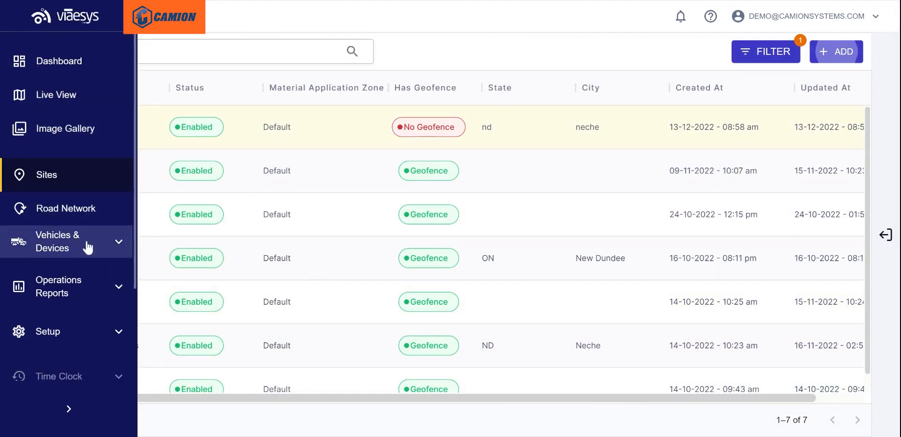
pyautogui.click(116, 253)
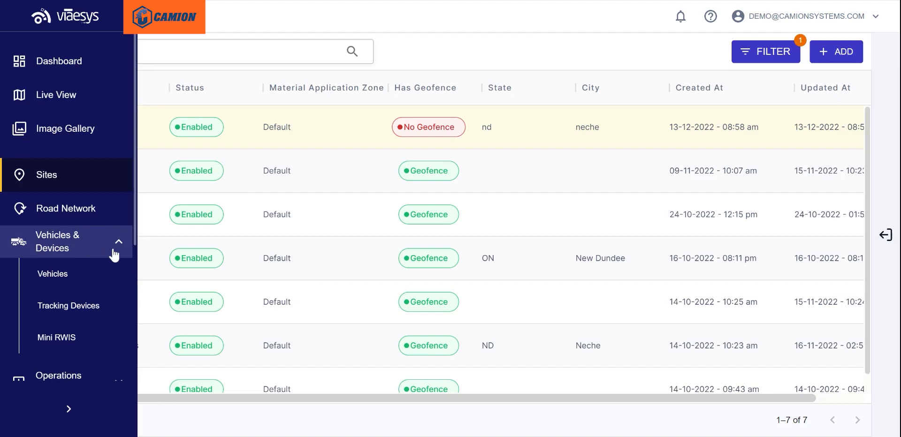
pyautogui.click(61, 278)
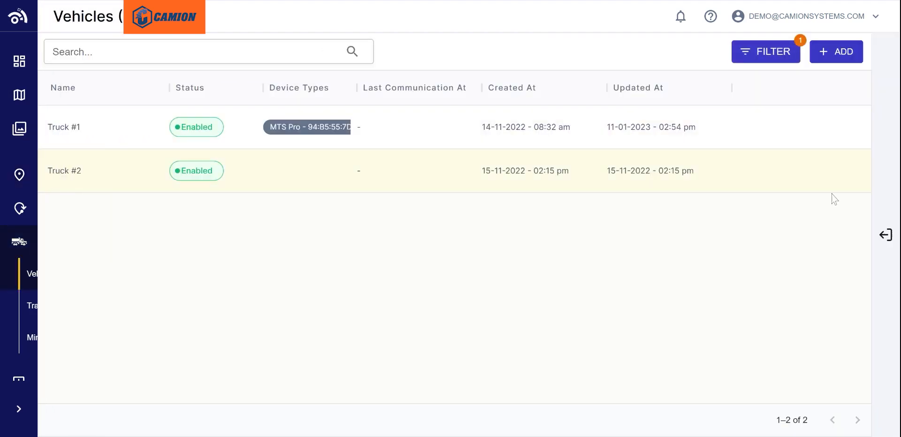
pyautogui.click(832, 59)
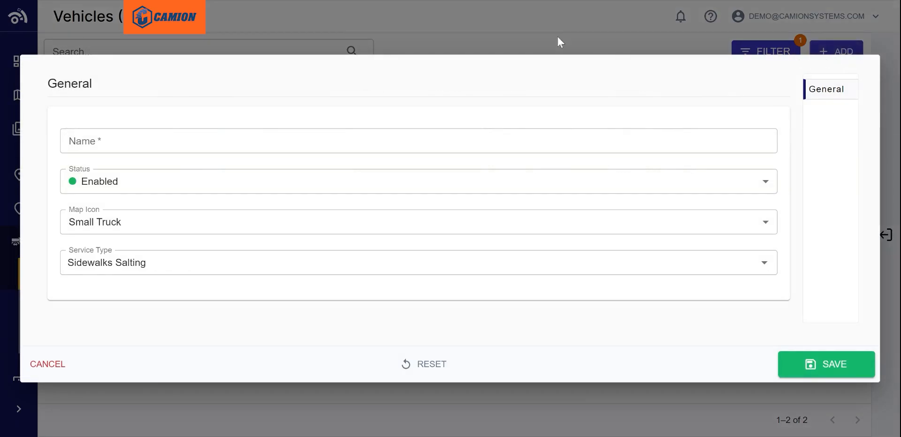
pyautogui.click(71, 140)
pyautogui.write('Truck 1')
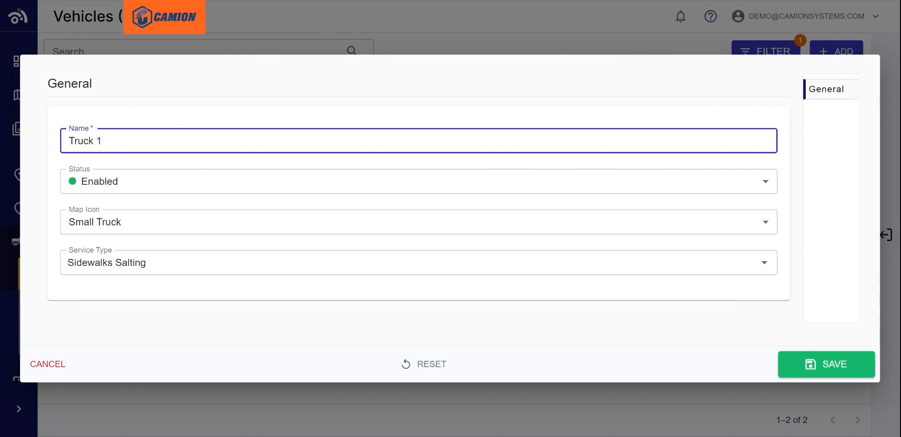
pyautogui.click(586, 187)
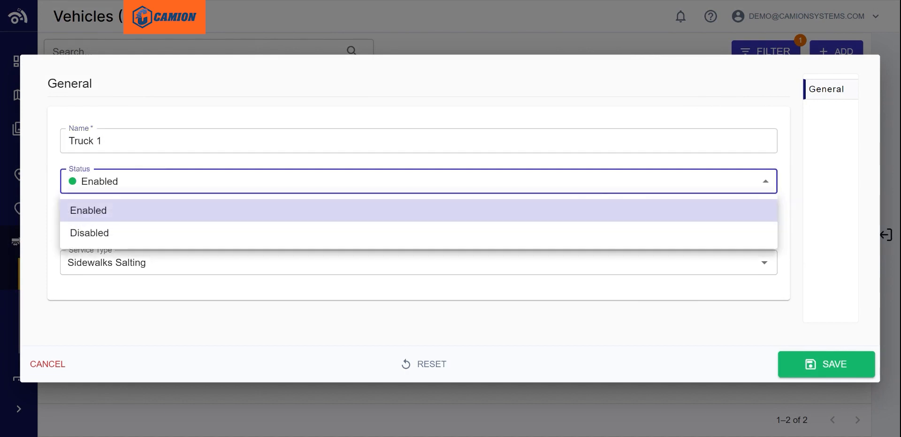
pyautogui.click(586, 188)
pyautogui.click(582, 233)
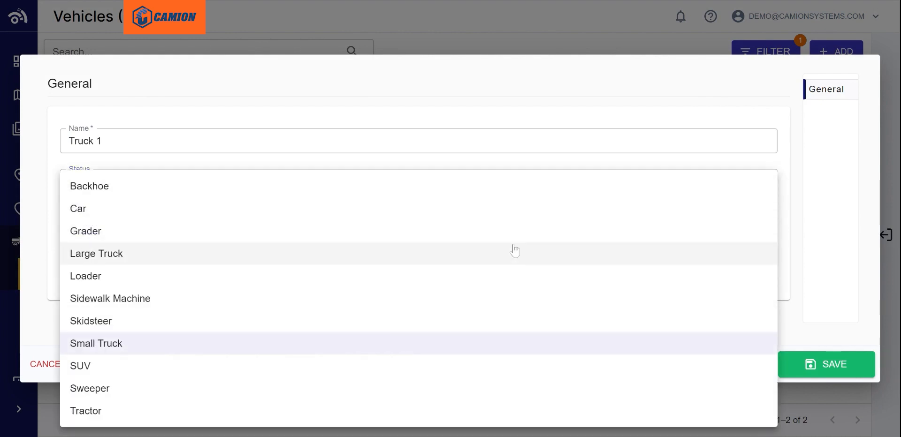
pyautogui.click(515, 255)
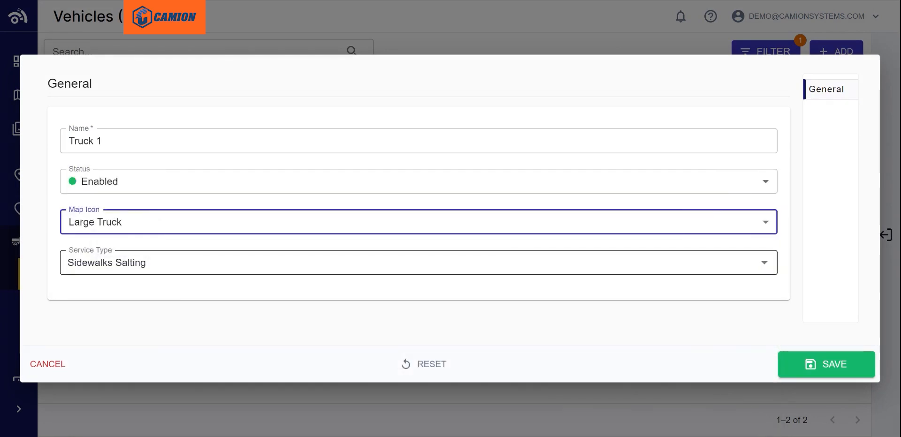
pyautogui.click(515, 262)
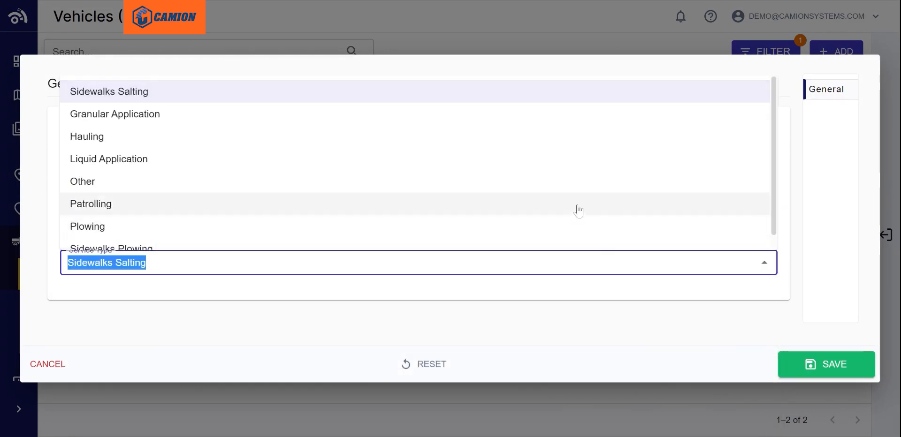
pyautogui.click(551, 159)
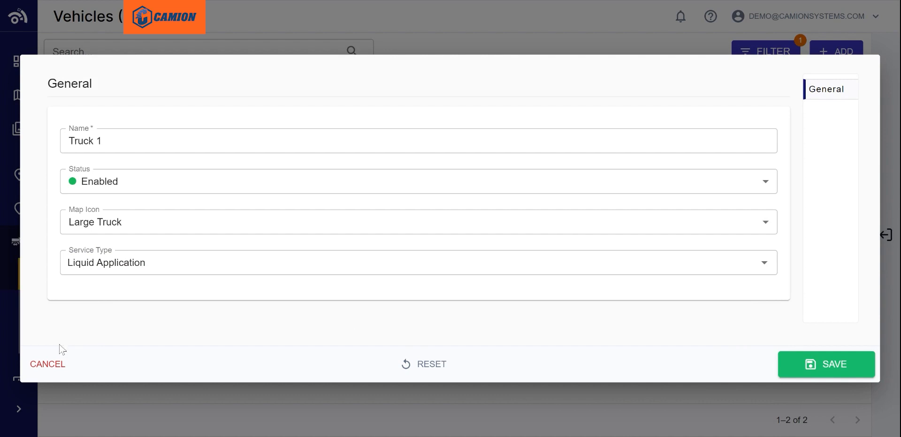
pyautogui.click(47, 364)
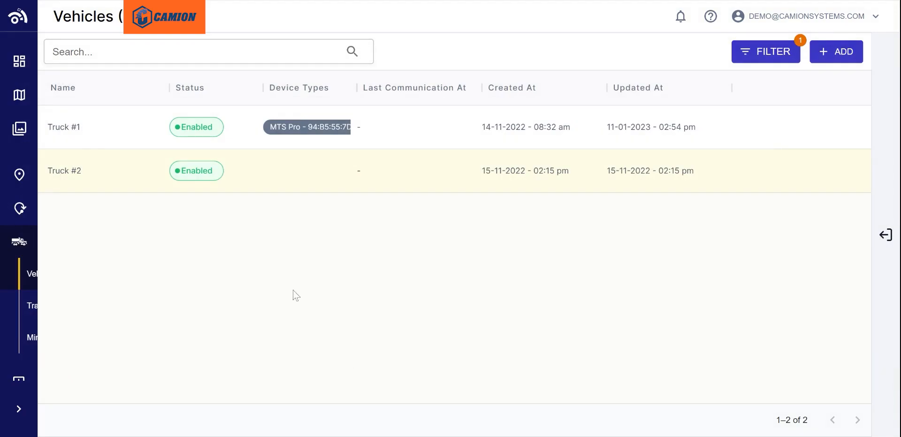
# - Open Live View and set its date range to January 11–28, 2023
pyautogui.moveTo(7, 169)
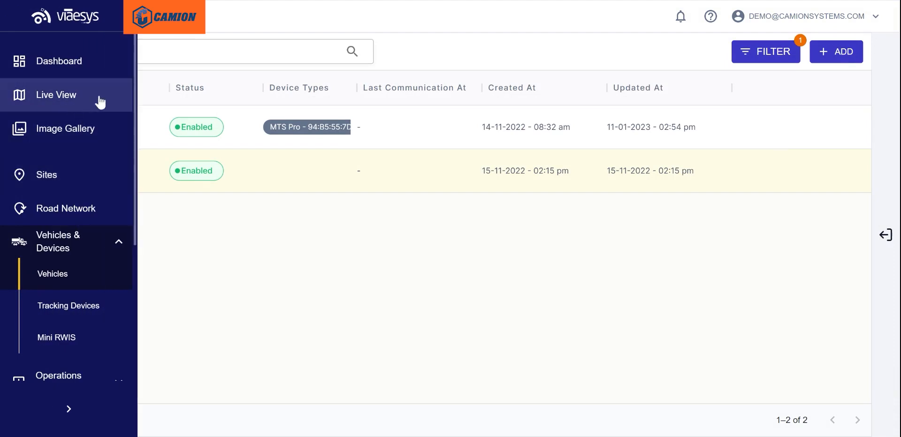
pyautogui.click(101, 102)
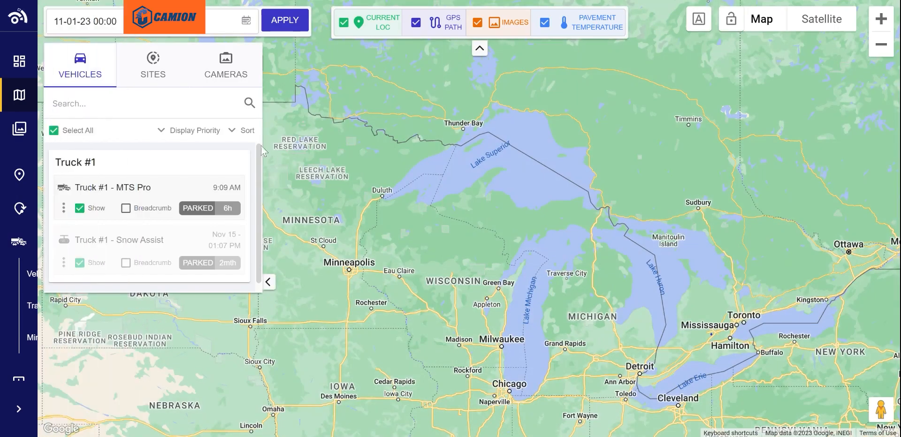
pyautogui.click(247, 25)
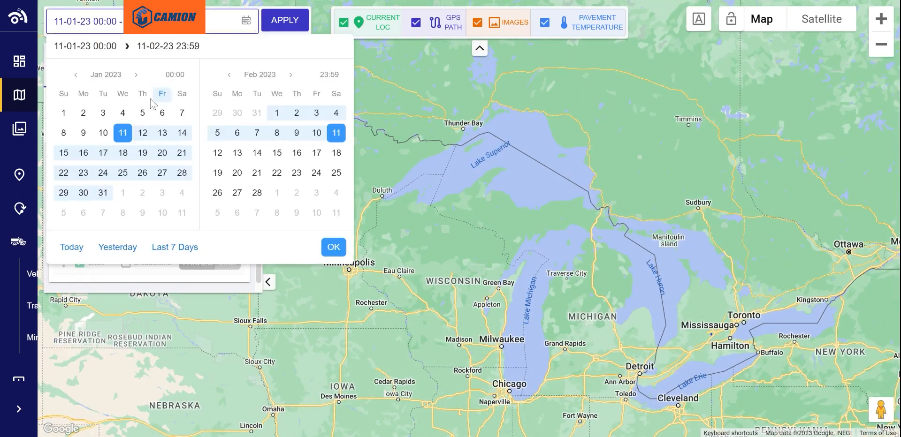
pyautogui.click(123, 132)
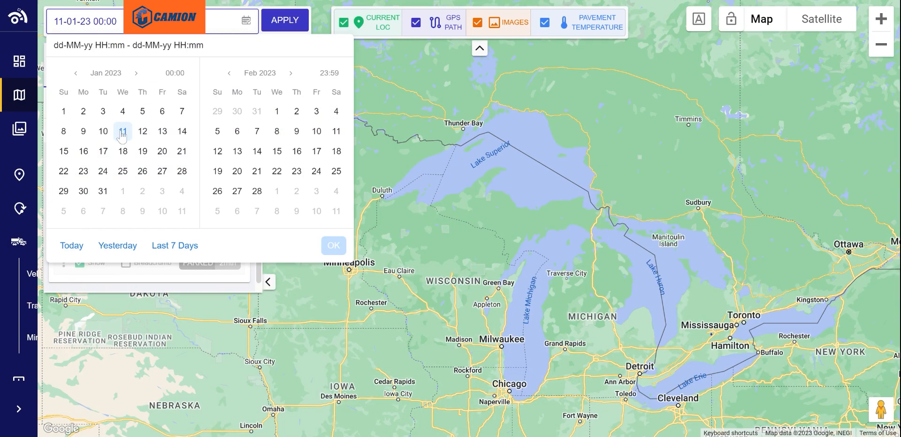
pyautogui.click(181, 172)
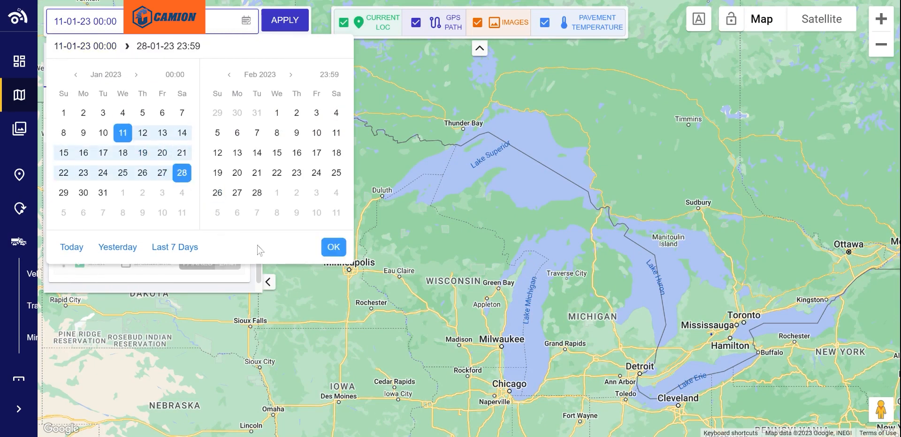
pyautogui.click(291, 24)
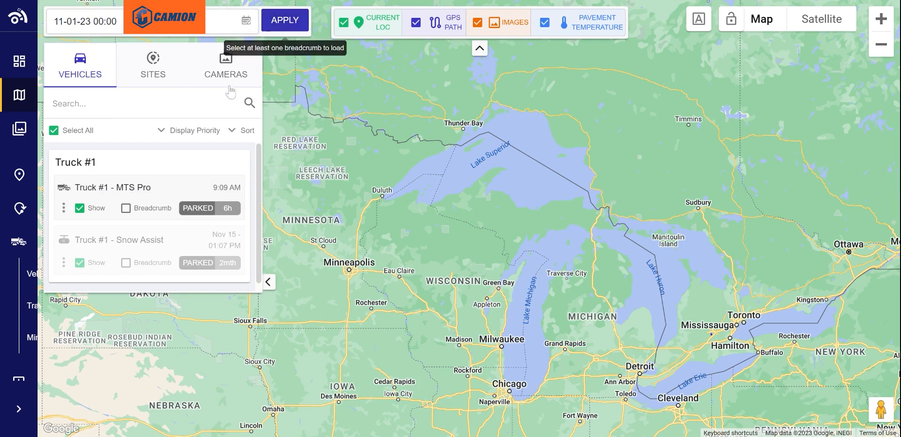
# - Show breadcrumbs for both Truck #1 entries and open a MTS Pro breadcrumb point near 5th Ave, Neche
pyautogui.click(125, 209)
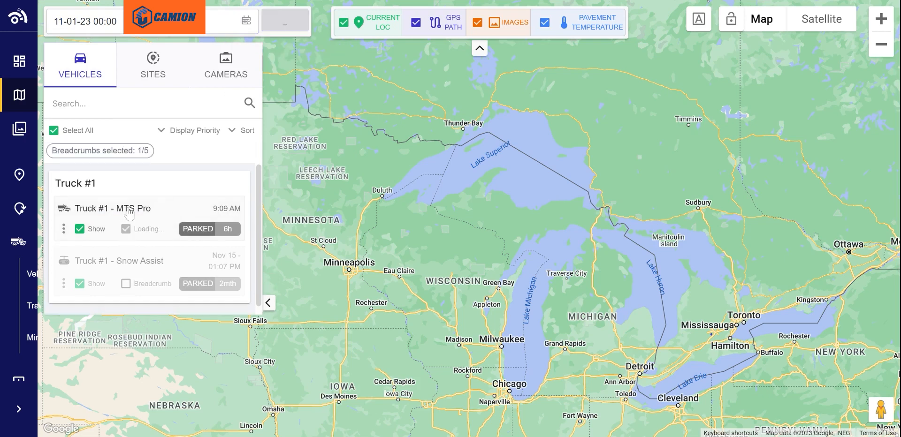
pyautogui.click(126, 277)
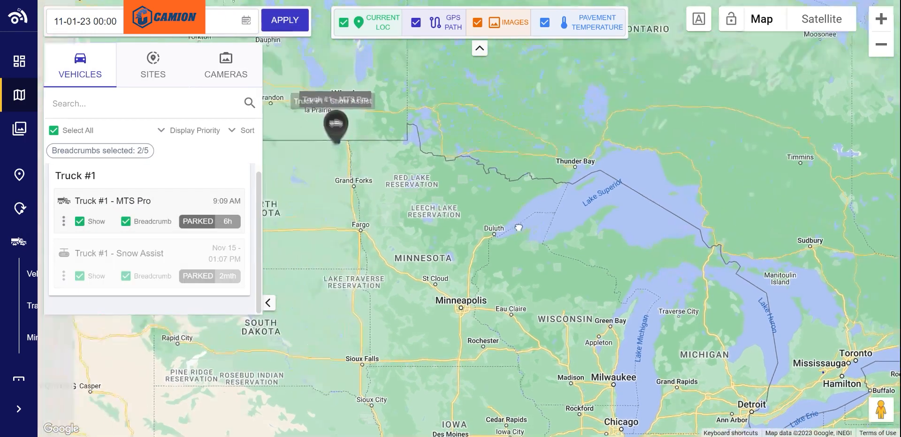
pyautogui.scroll(5, 413, 190)
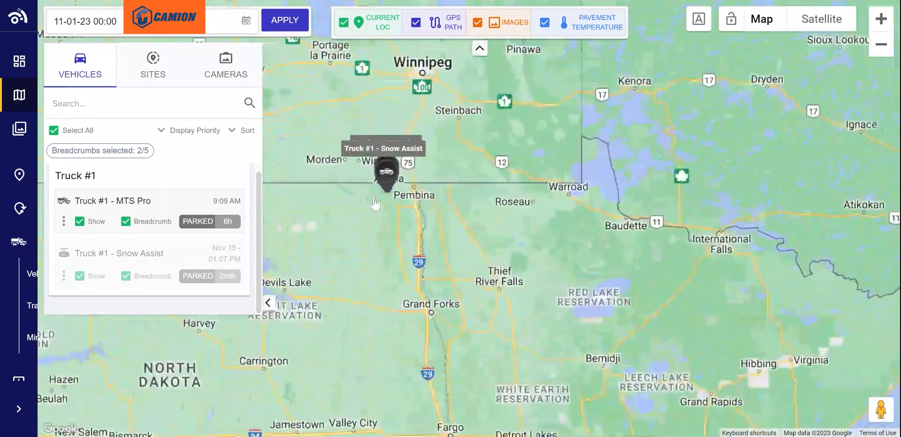
pyautogui.scroll(5, 399, 190)
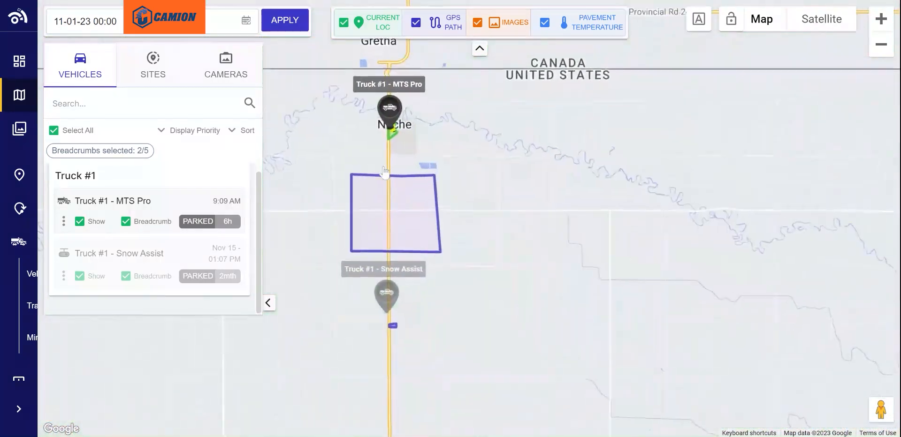
pyautogui.scroll(2, 374, 153)
pyautogui.moveTo(458, 174); pyautogui.dragTo(444, 322)
pyautogui.scroll(3, 438, 191)
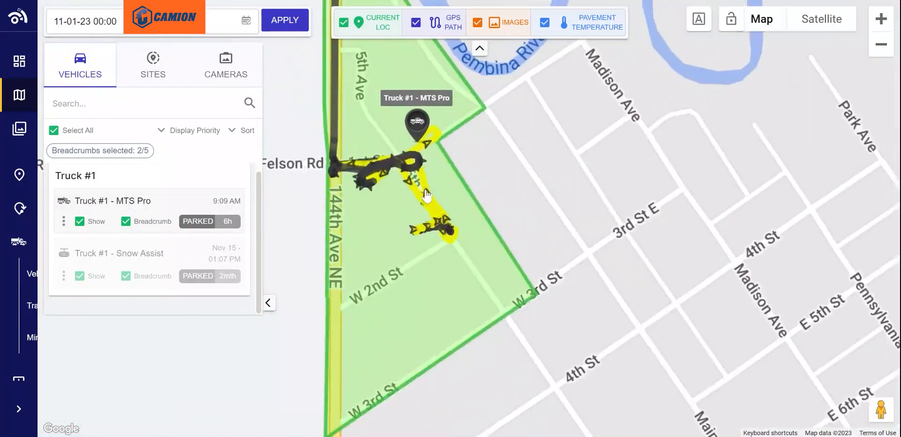
pyautogui.scroll(3, 437, 190)
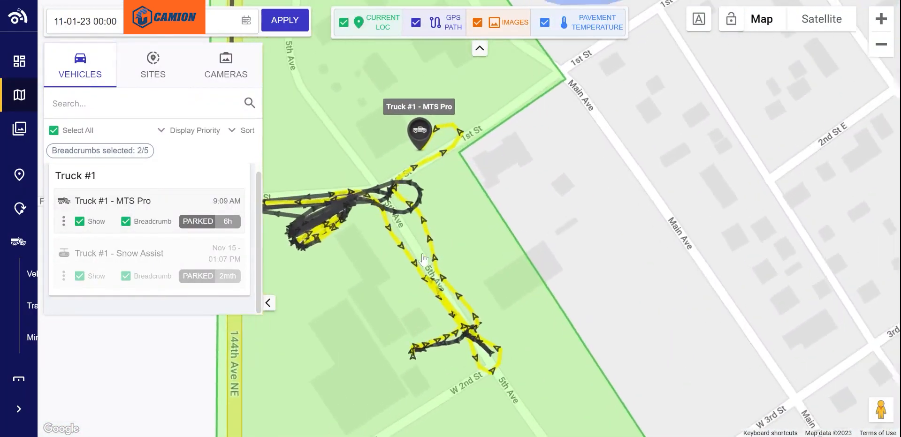
pyautogui.scroll(1, 423, 259)
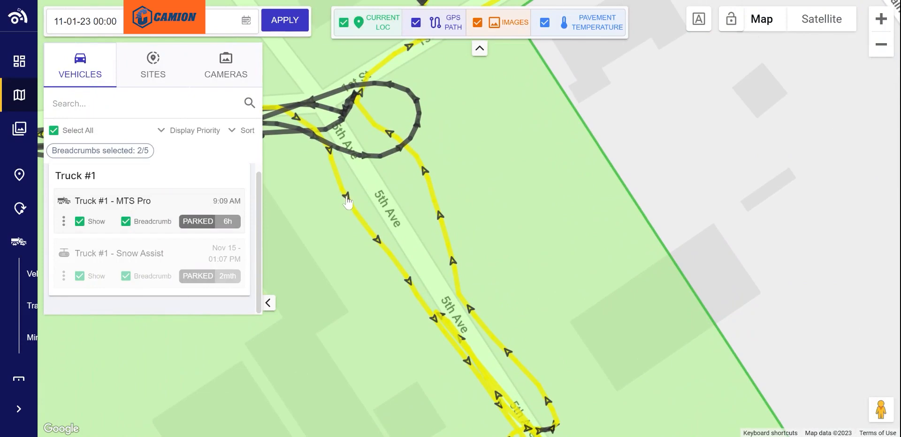
pyautogui.click(348, 201)
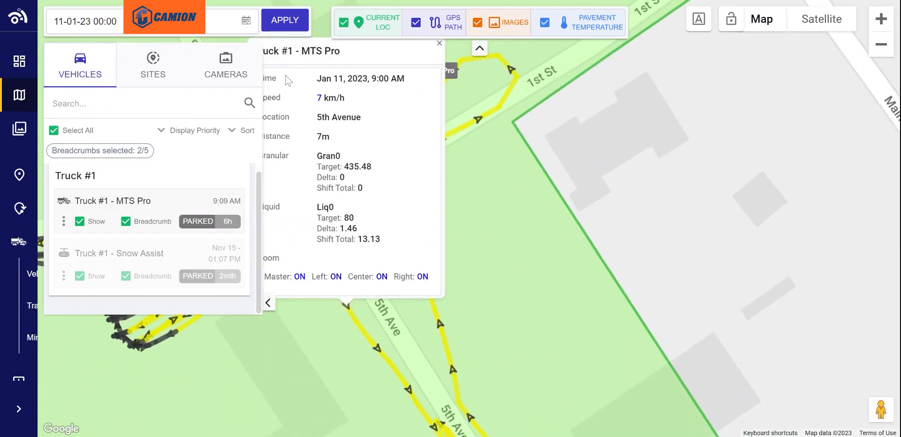
# - Collapse the vehicle list and map layer toggles, and close the truck point details popup
pyautogui.click(267, 303)
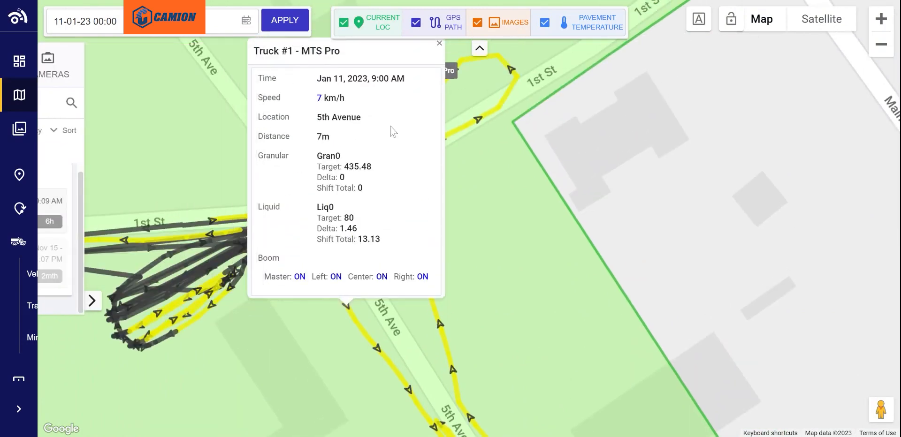
pyautogui.click(480, 48)
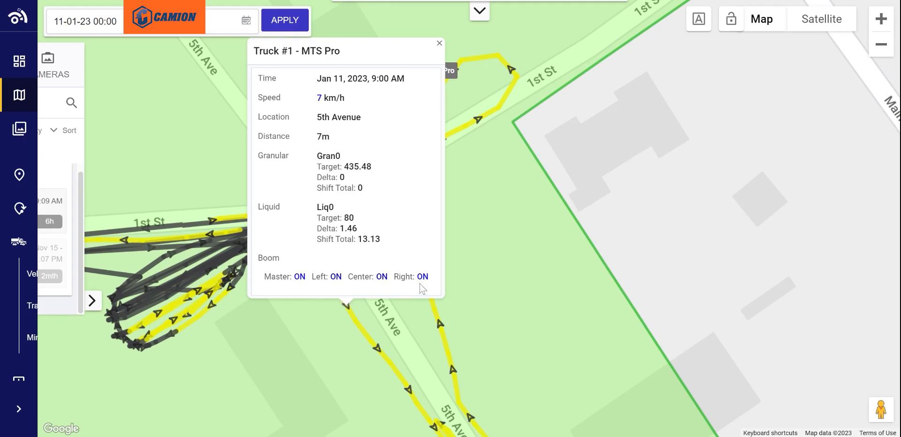
pyautogui.click(439, 43)
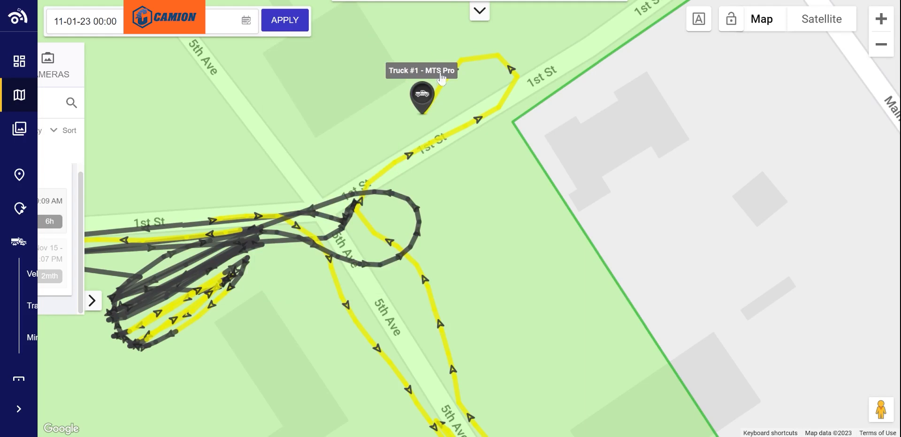
# - Switch the side panel to the Sites list, panned and zoomed out to show Truck #1's trail
pyautogui.moveTo(513, 242); pyautogui.dragTo(544, 244)
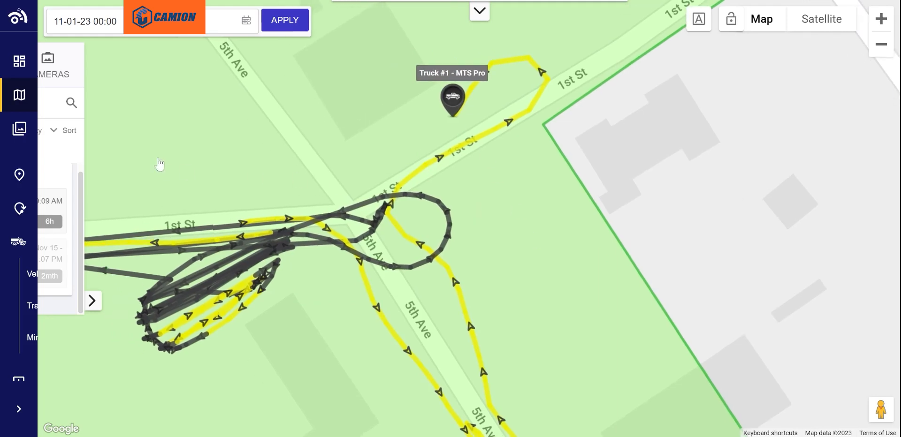
pyautogui.moveTo(74, 60)
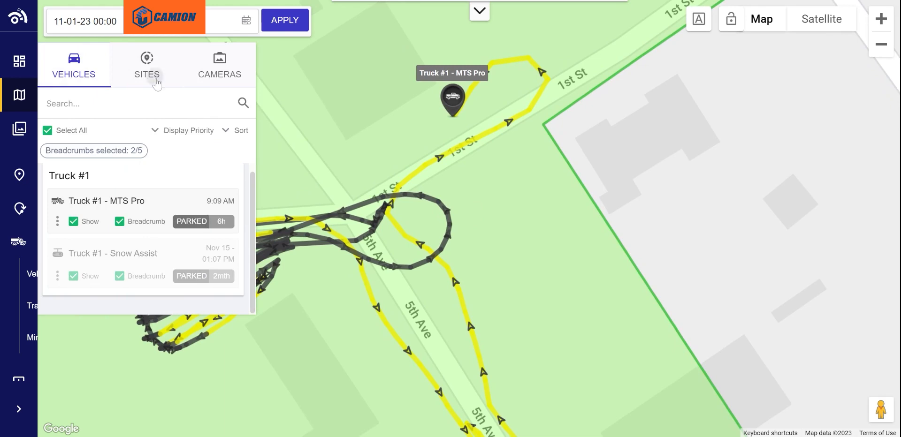
pyautogui.click(157, 82)
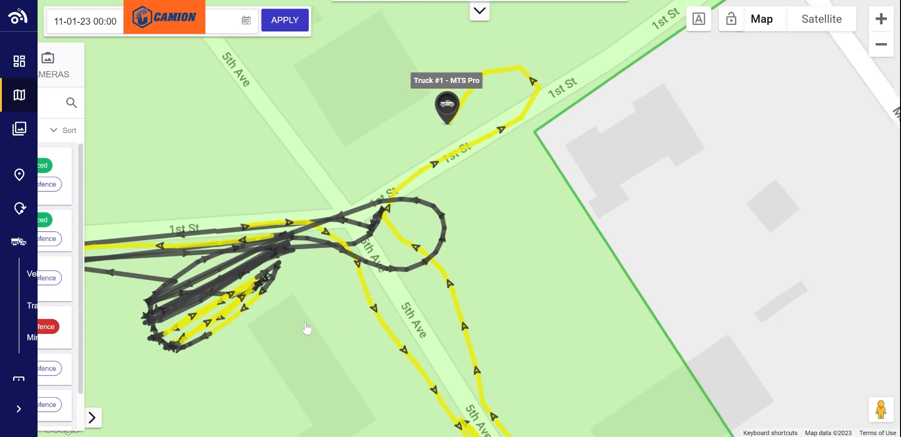
pyautogui.scroll(-3, 306, 328)
pyautogui.moveTo(306, 329); pyautogui.dragTo(355, 302)
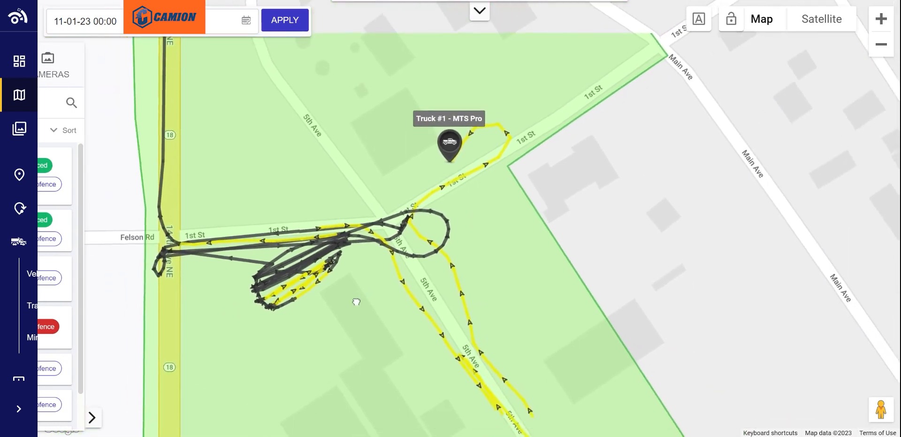
pyautogui.scroll(-2, 355, 301)
pyautogui.click(344, 207)
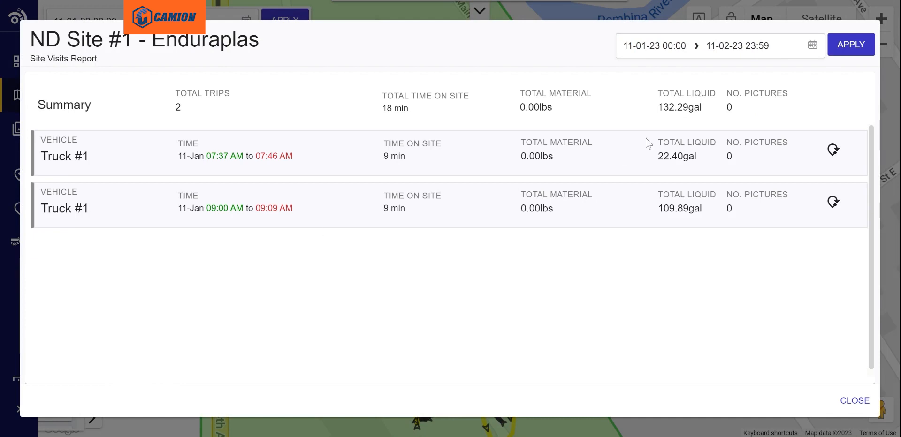
pyautogui.click(732, 46)
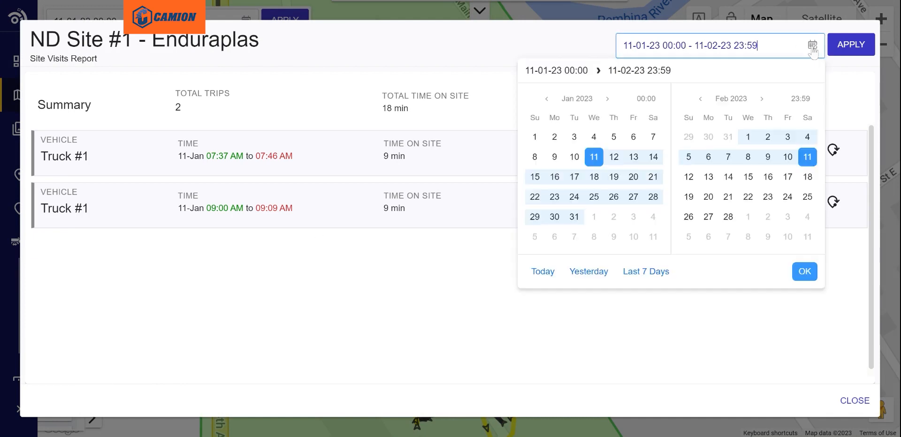
pyautogui.click(594, 156)
pyautogui.click(653, 195)
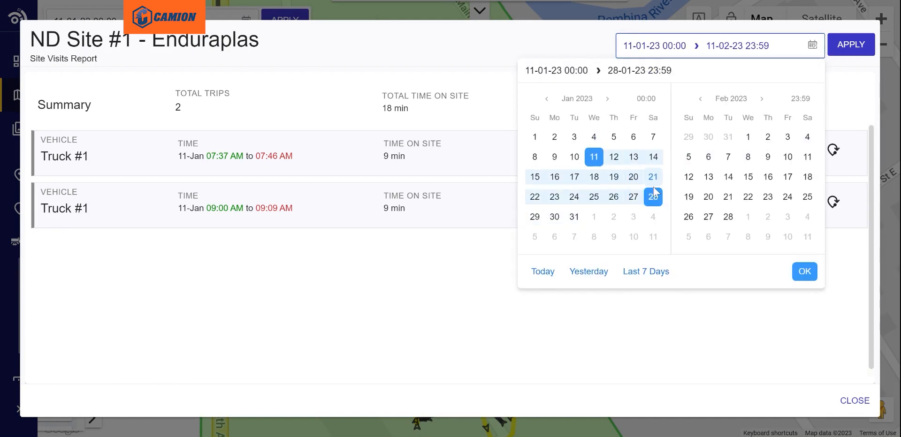
pyautogui.click(842, 44)
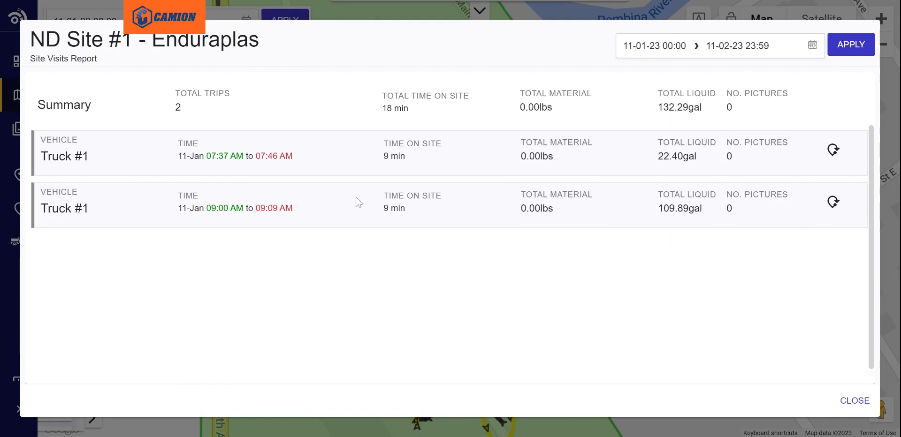
pyautogui.click(855, 401)
pyautogui.moveTo(342, 341); pyautogui.dragTo(457, 338)
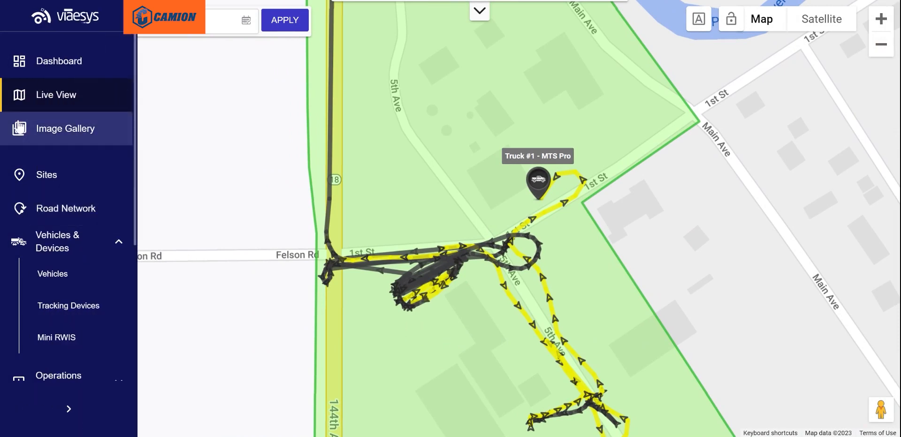
# - Show the Dashboard for 11-01-23 to 28-01-23, ending the range on January 28
pyautogui.click(110, 63)
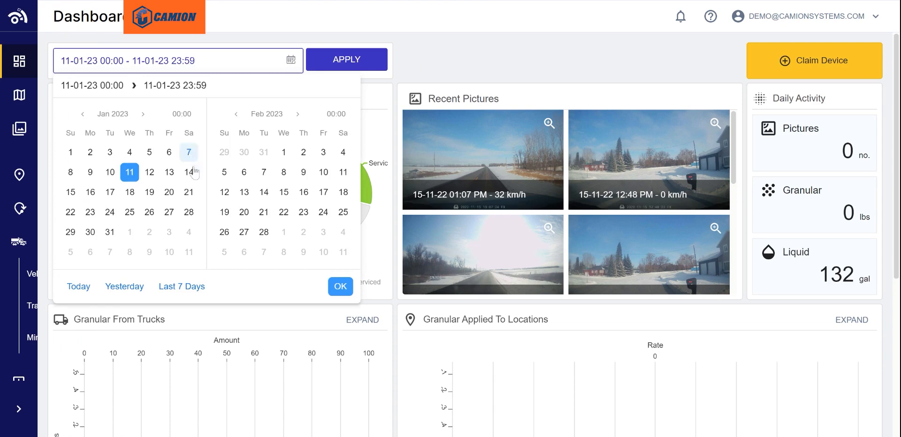
pyautogui.click(188, 212)
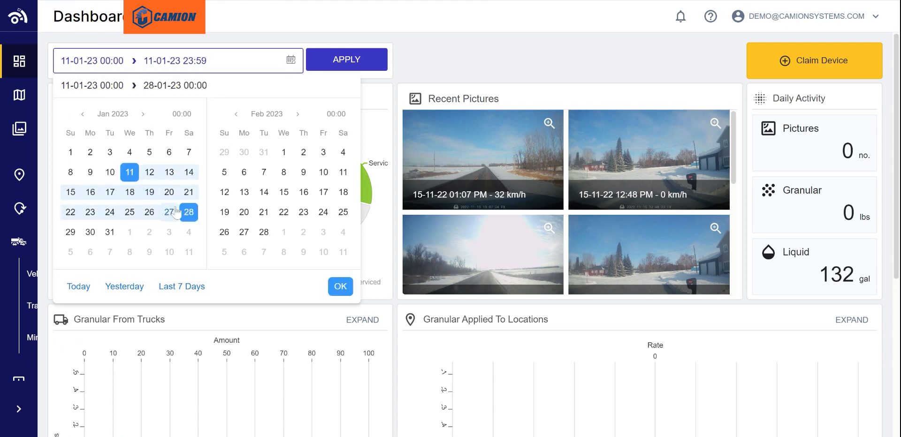
pyautogui.click(340, 286)
pyautogui.click(349, 61)
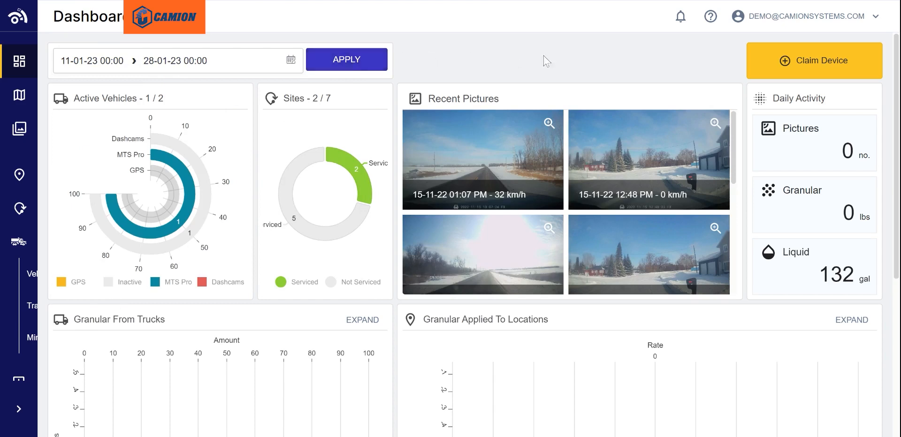
# - Scroll down to the Liquid charts and read the bar values per truck and per site
pyautogui.scroll(-3, 589, 288)
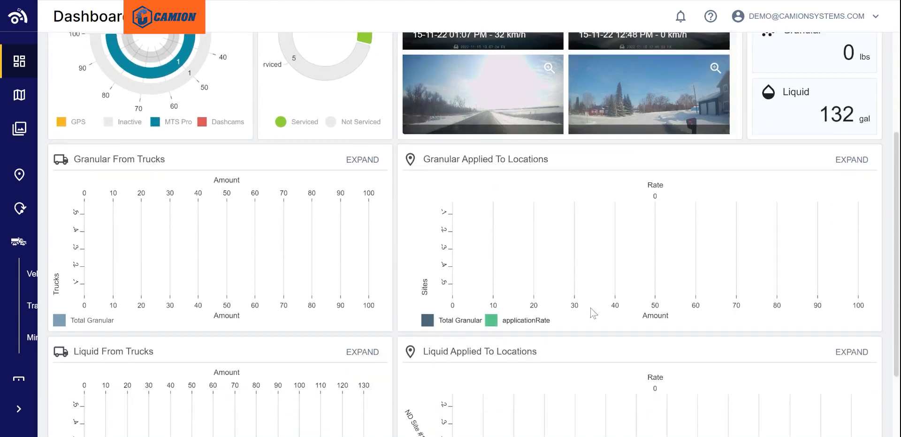
pyautogui.scroll(-2, 594, 313)
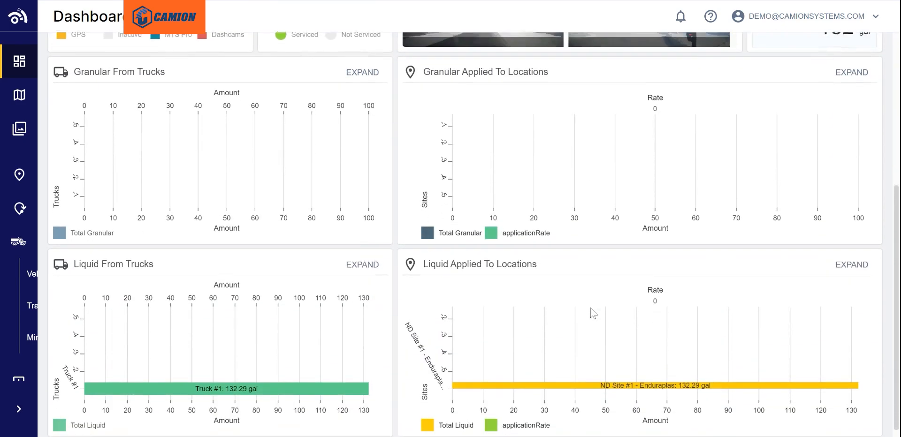
pyautogui.scroll(-1, 594, 313)
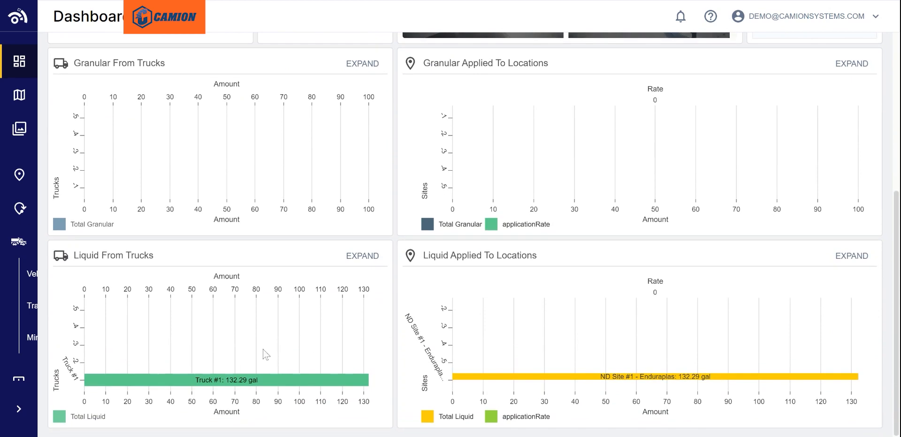
pyautogui.moveTo(95, 383)
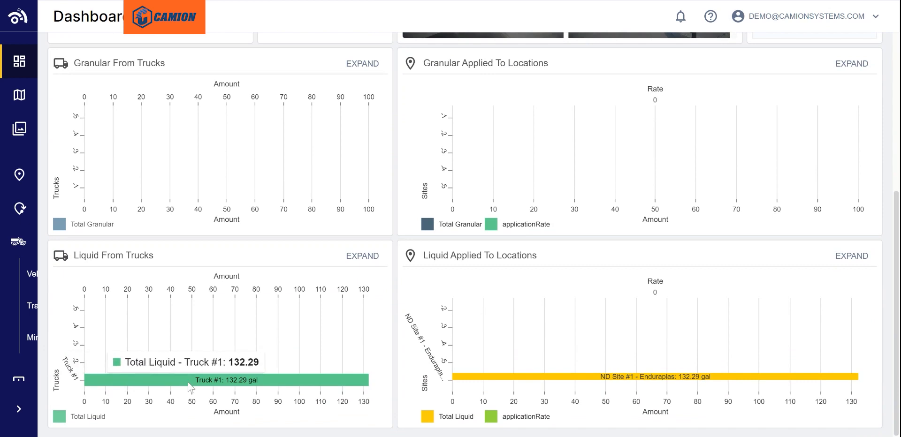
pyautogui.moveTo(665, 380)
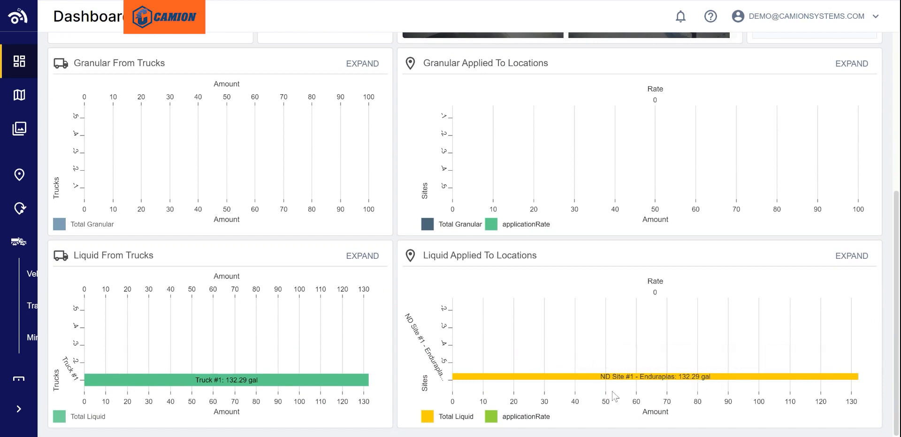
# - Expand the Liquid From Trucks chart to an enlarged view
pyautogui.scroll(3, 598, 417)
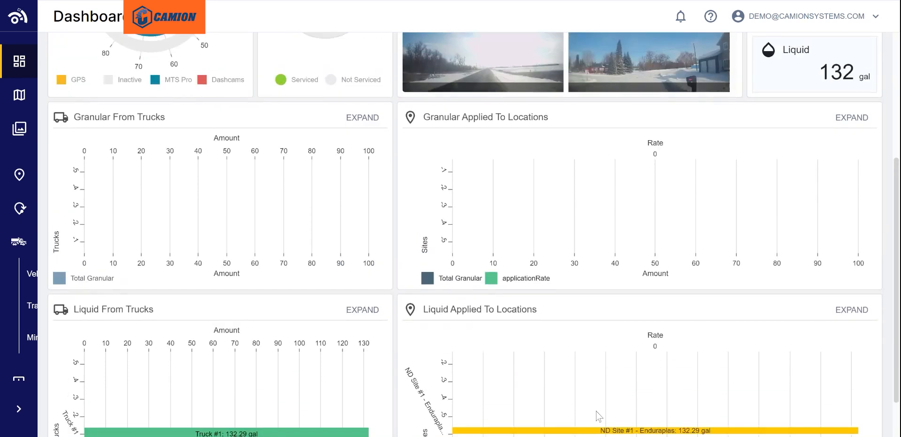
pyautogui.scroll(-3, 597, 412)
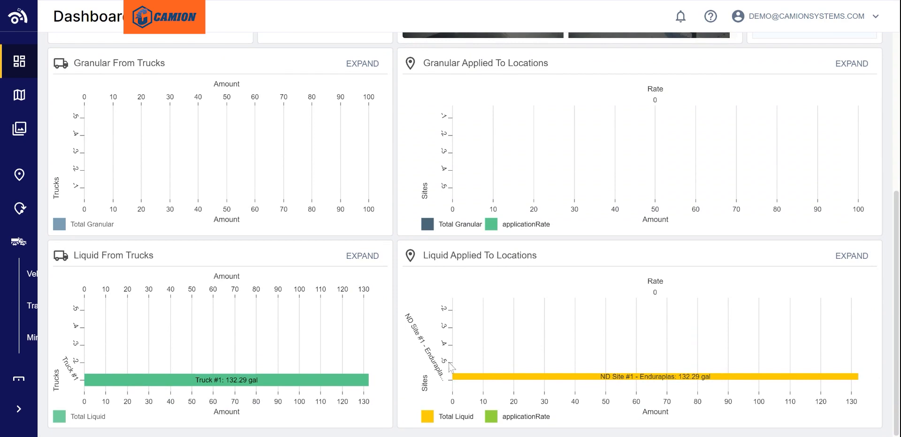
pyautogui.click(362, 256)
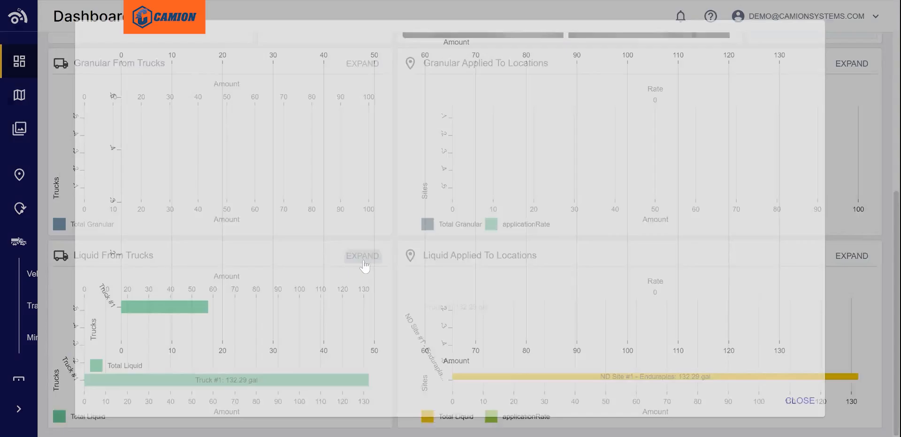